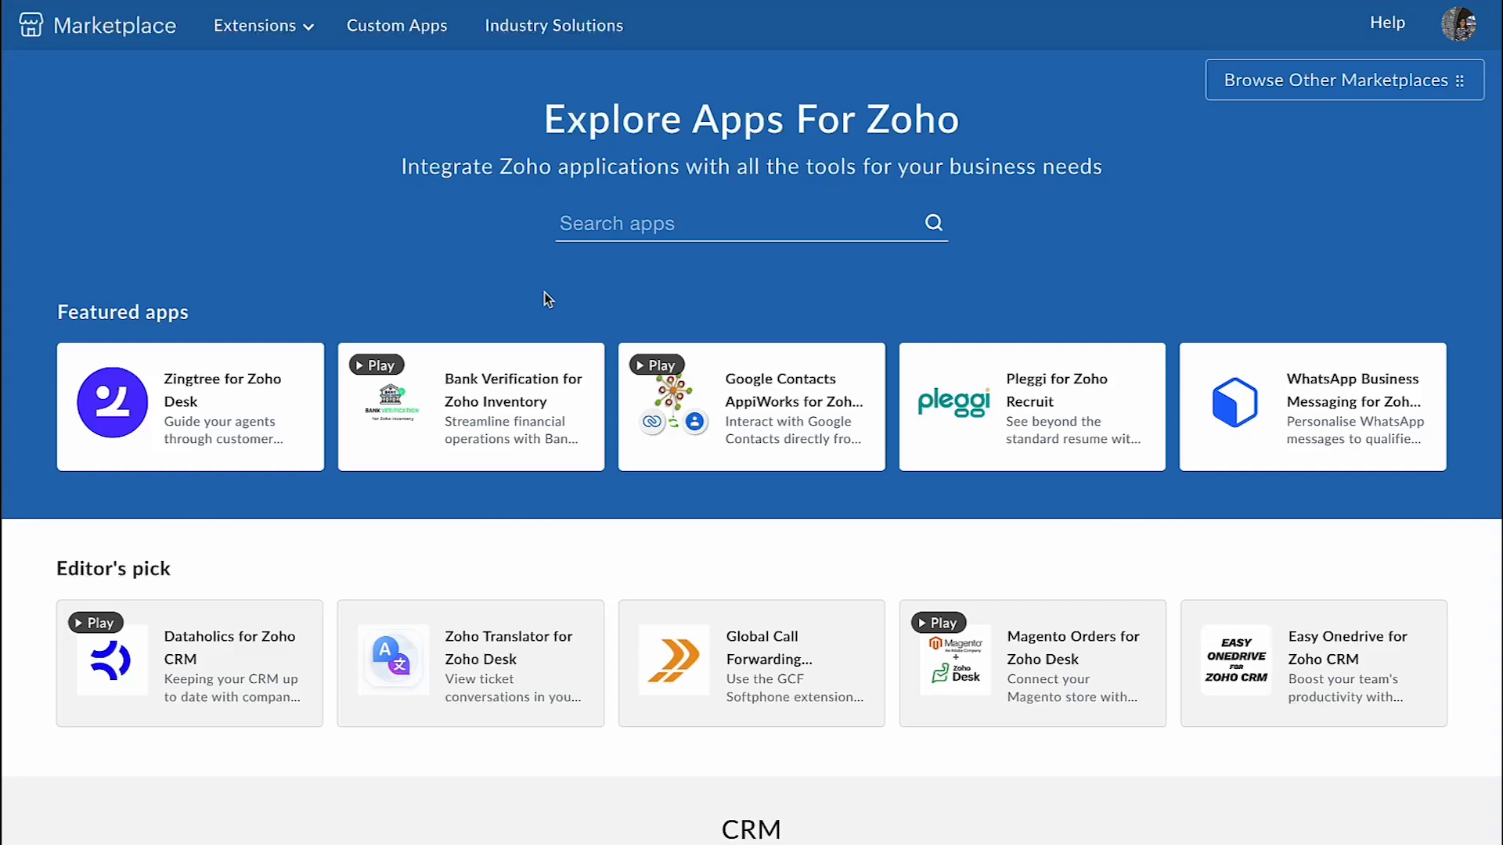
Step: Search the marketplace for ClickSend SMS for Zoho Inventory and open its extension page
click(618, 224)
text(ClickSend SMS for Zoho Inve)
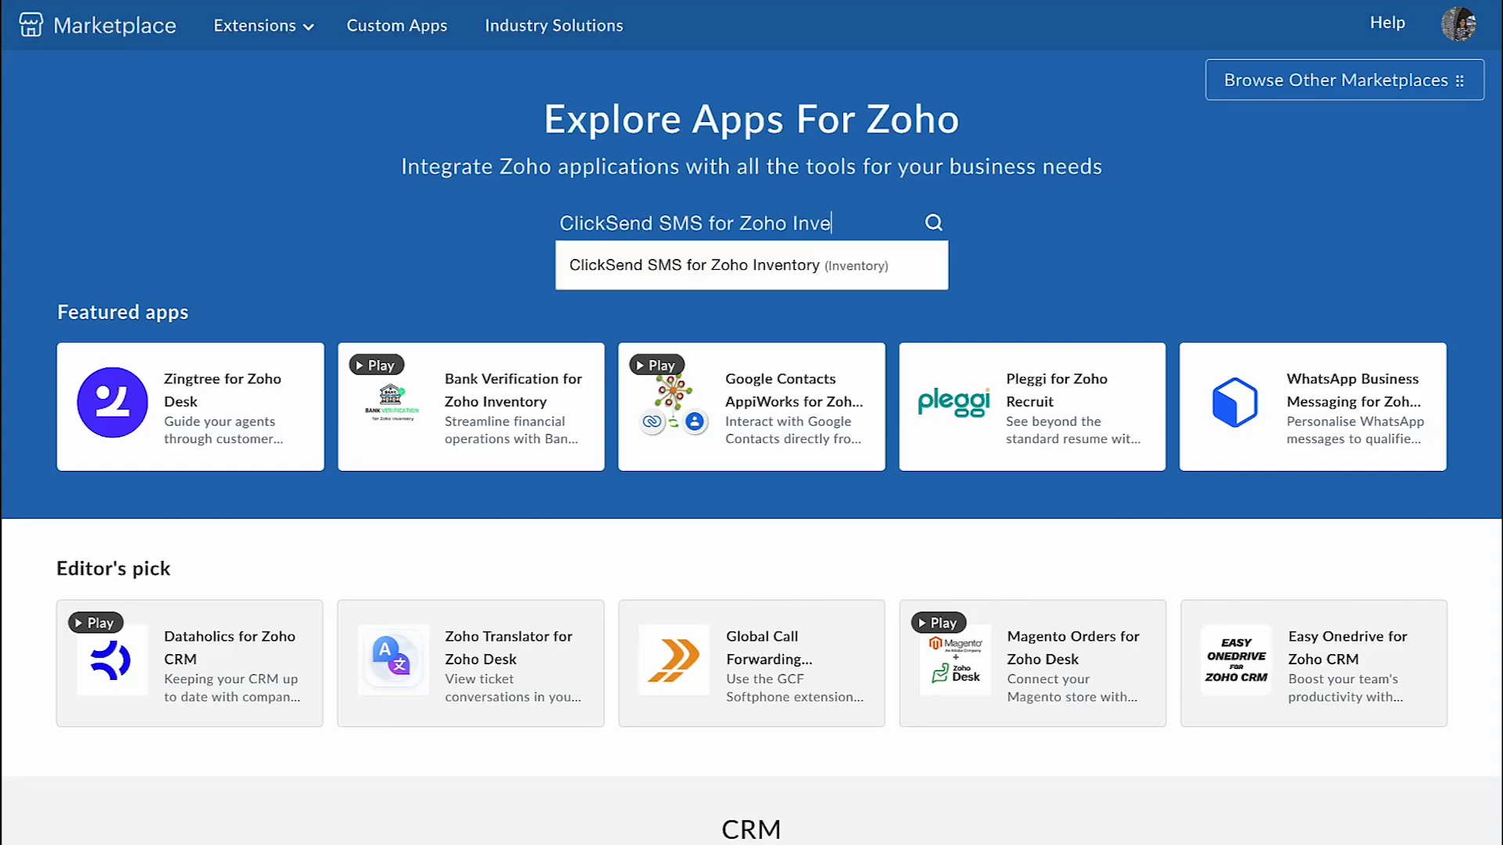
click(611, 272)
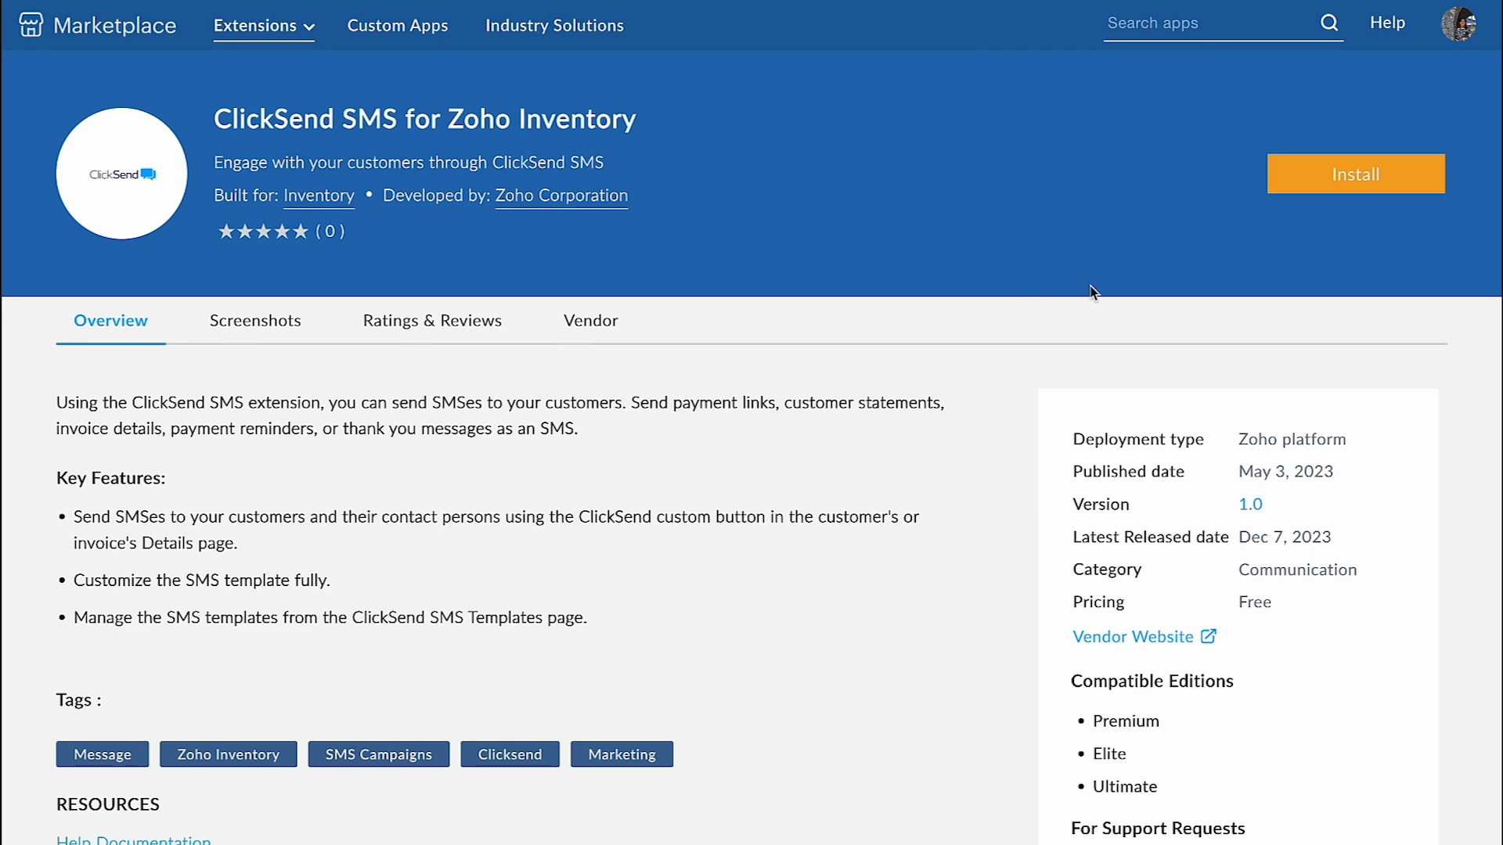
Step: Start installing the extension for Zylker, allowing vendor contact and accepting the vendor, Zoho Marketplace and ClickSend SMS integration terms
click(1335, 192)
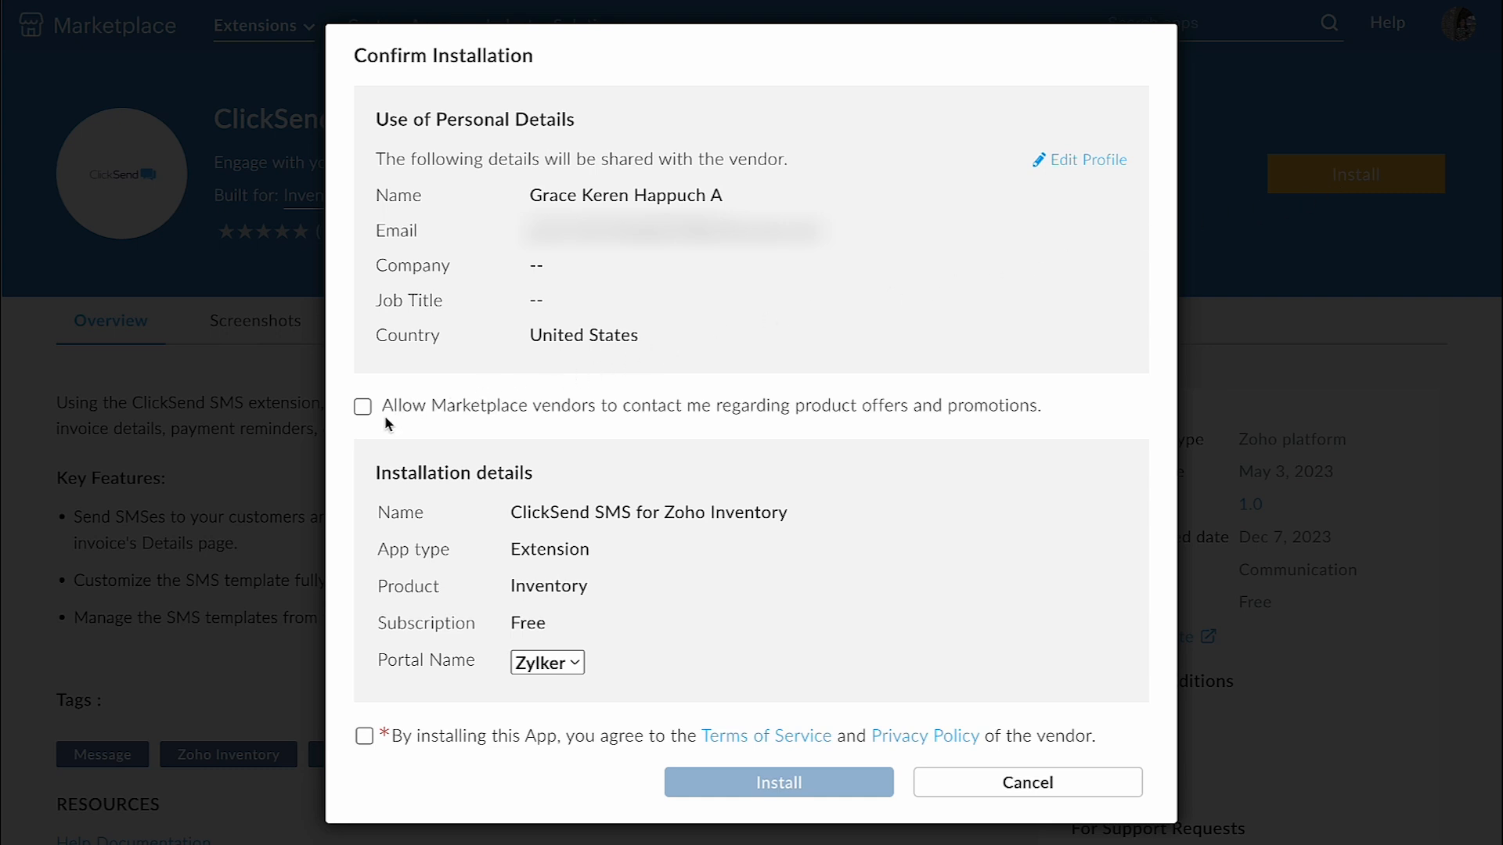
click(364, 408)
scroll(366, 413, down, 2)
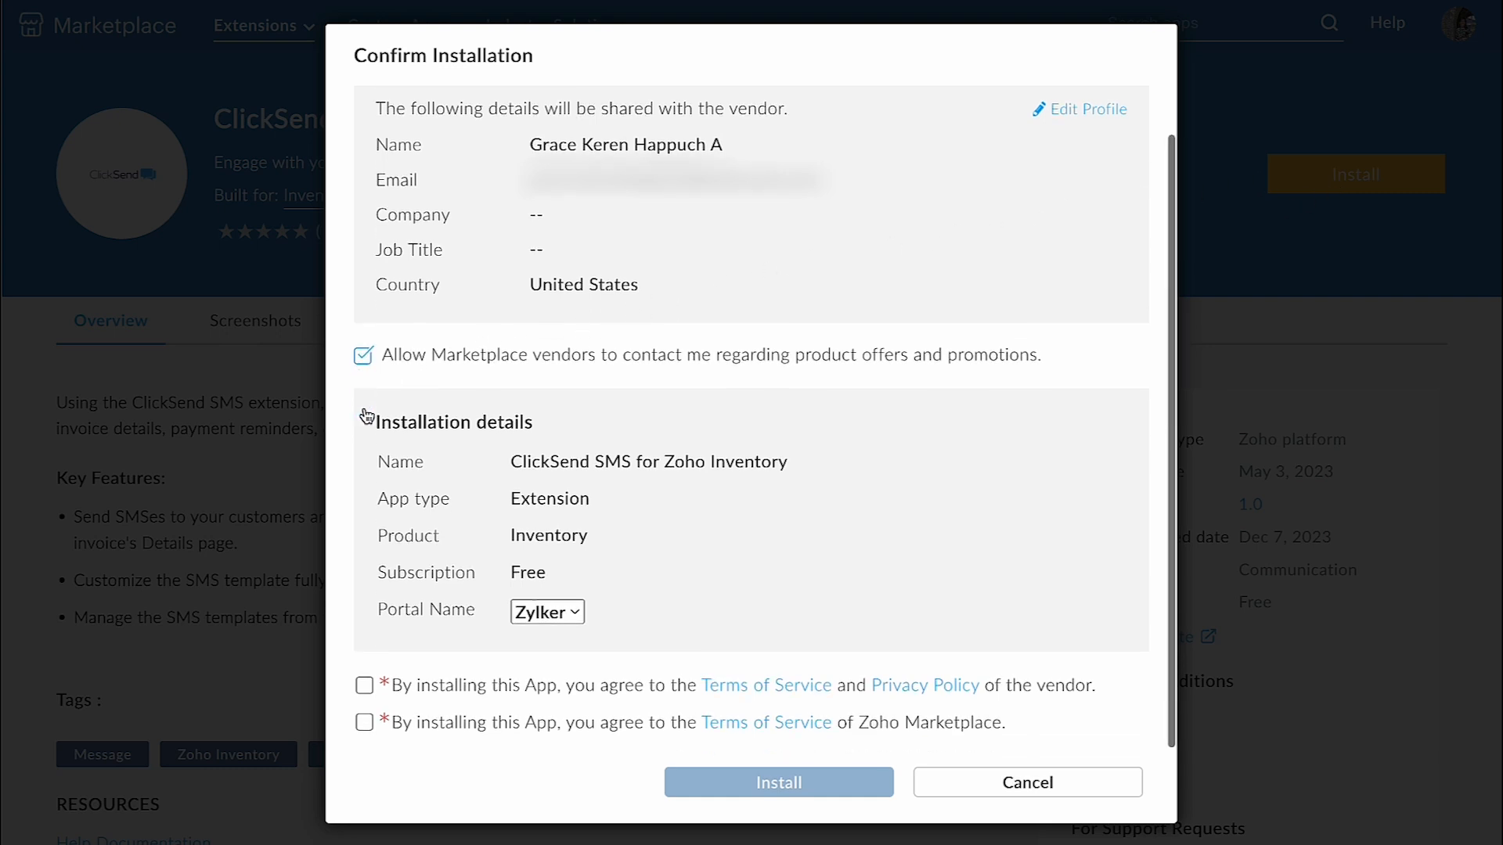
click(364, 686)
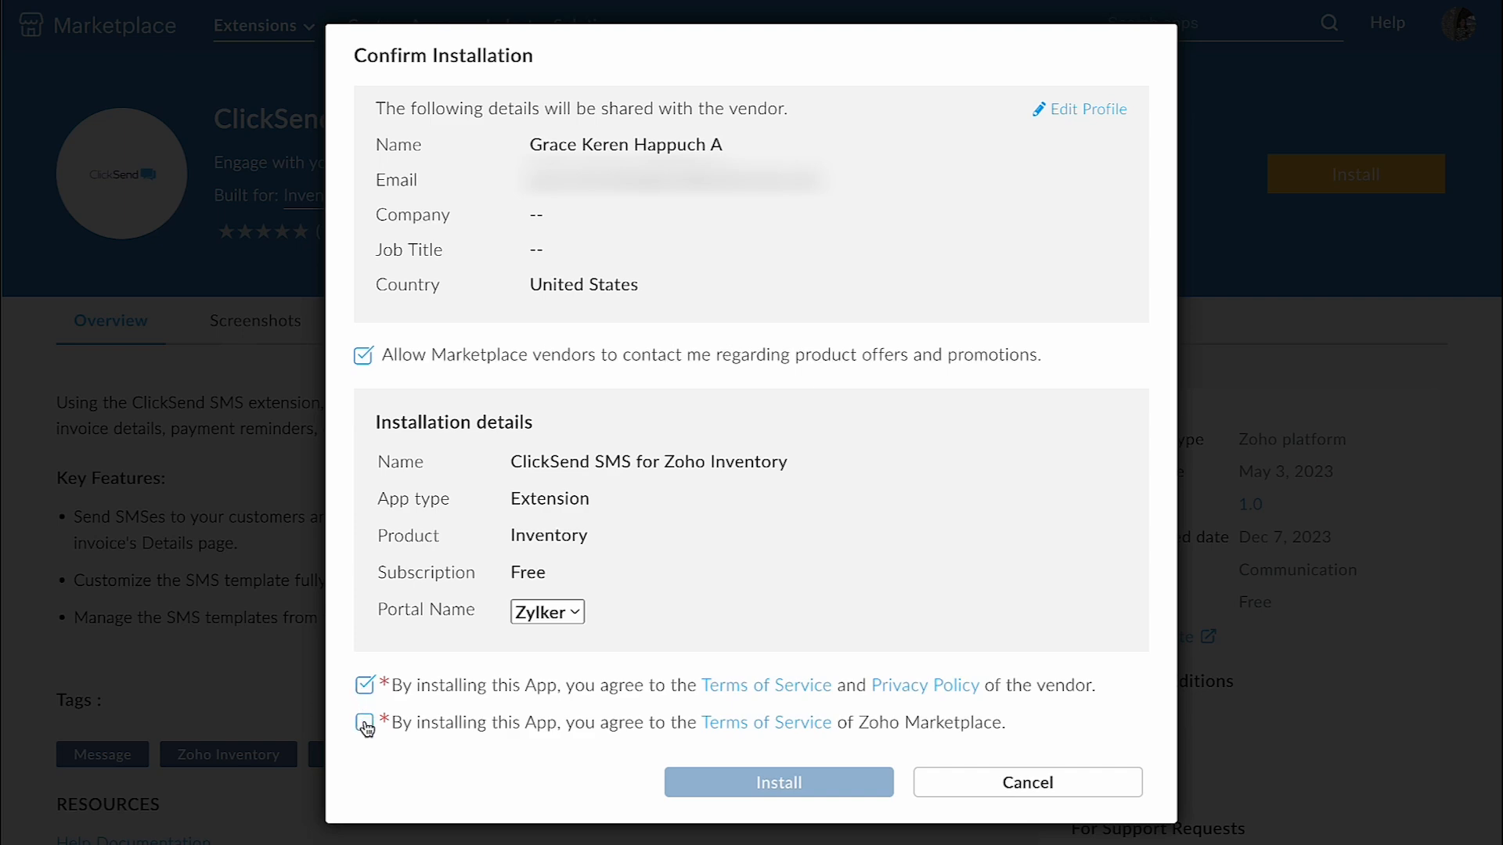
click(364, 722)
click(698, 782)
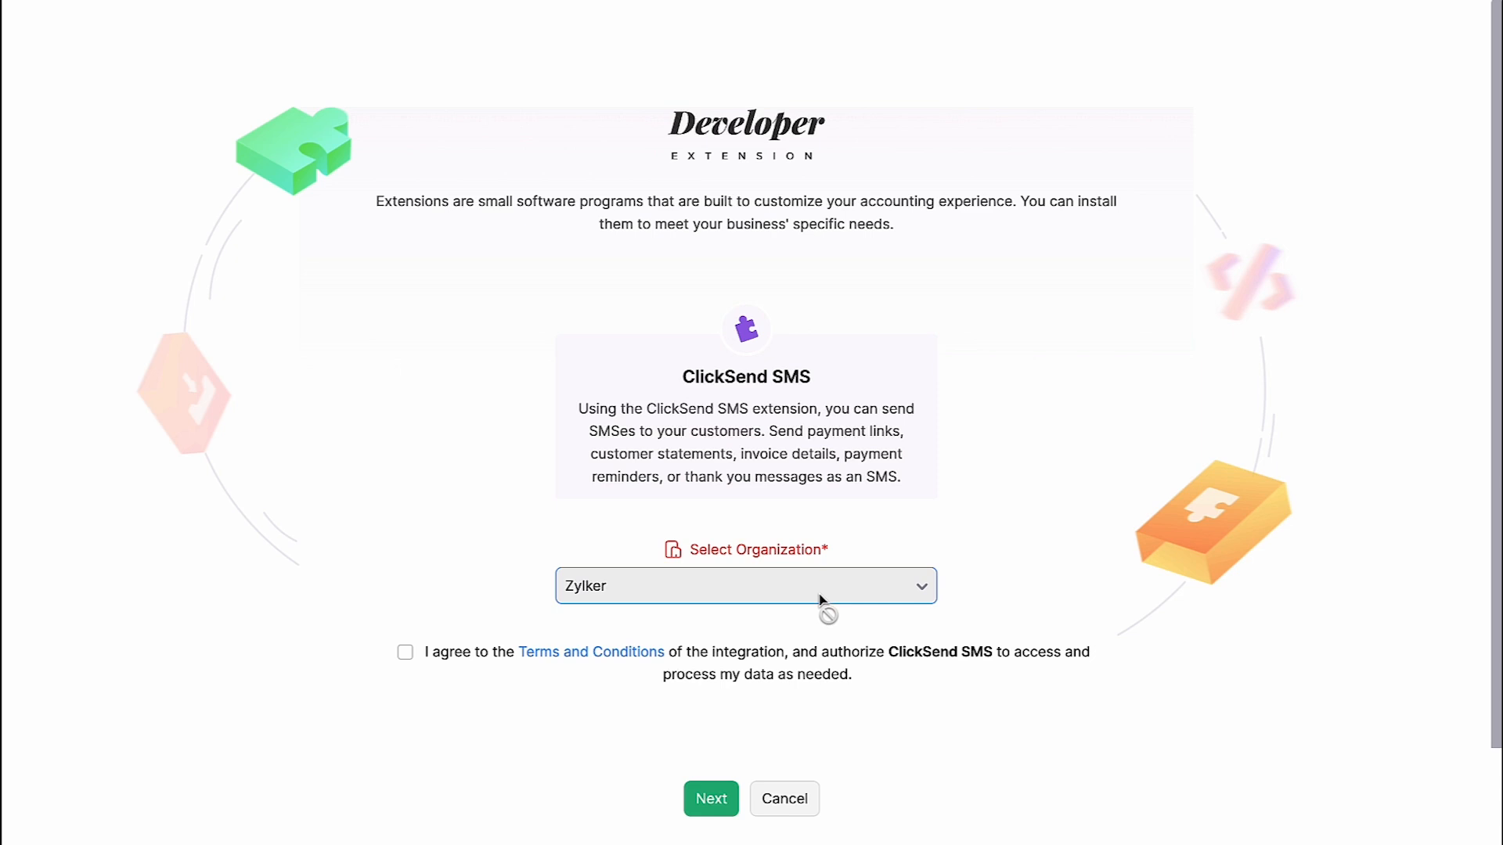
click(495, 665)
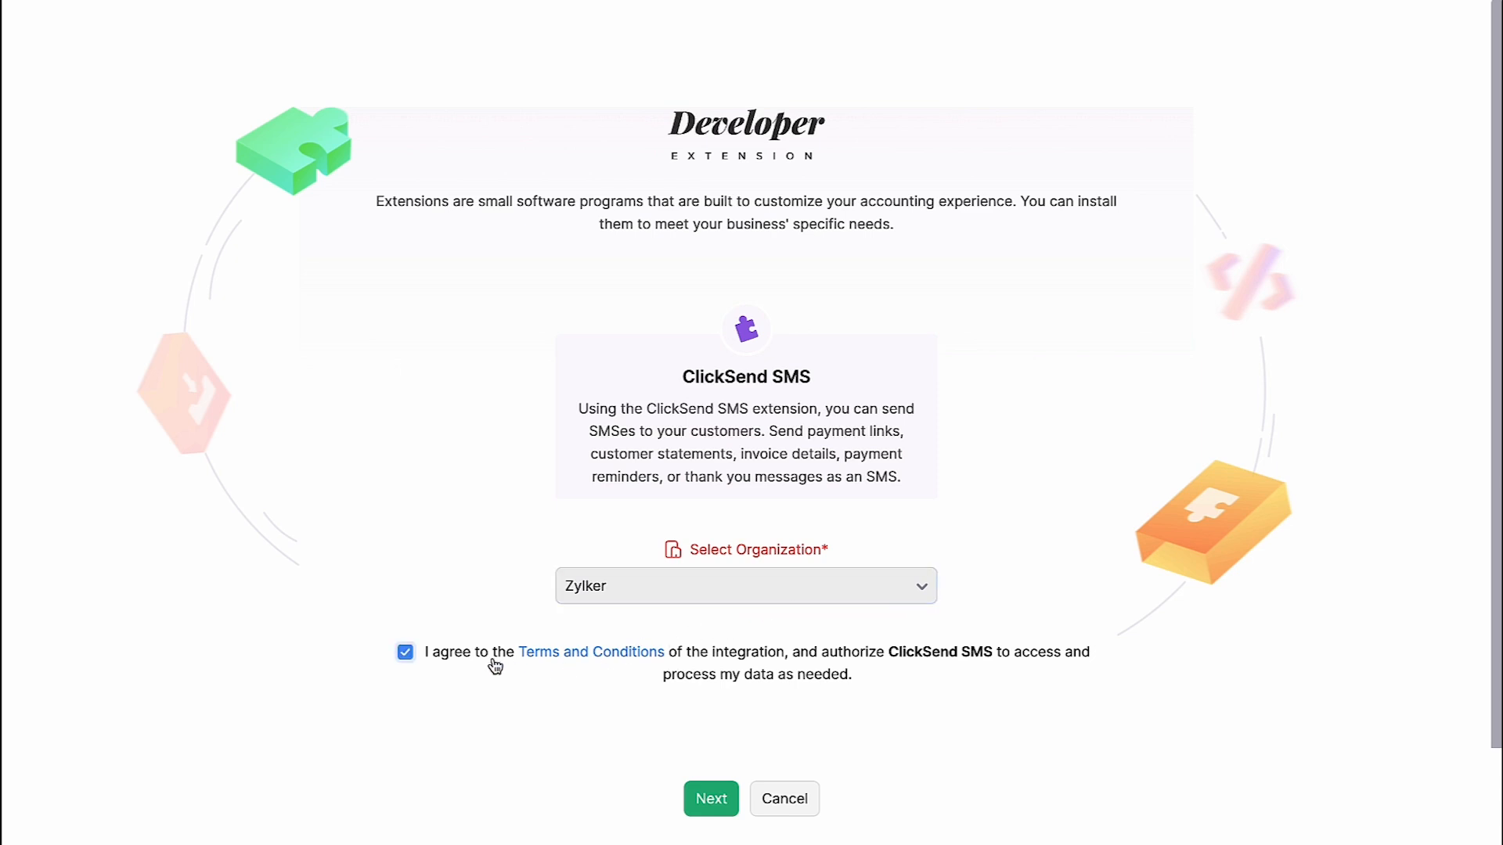
click(711, 813)
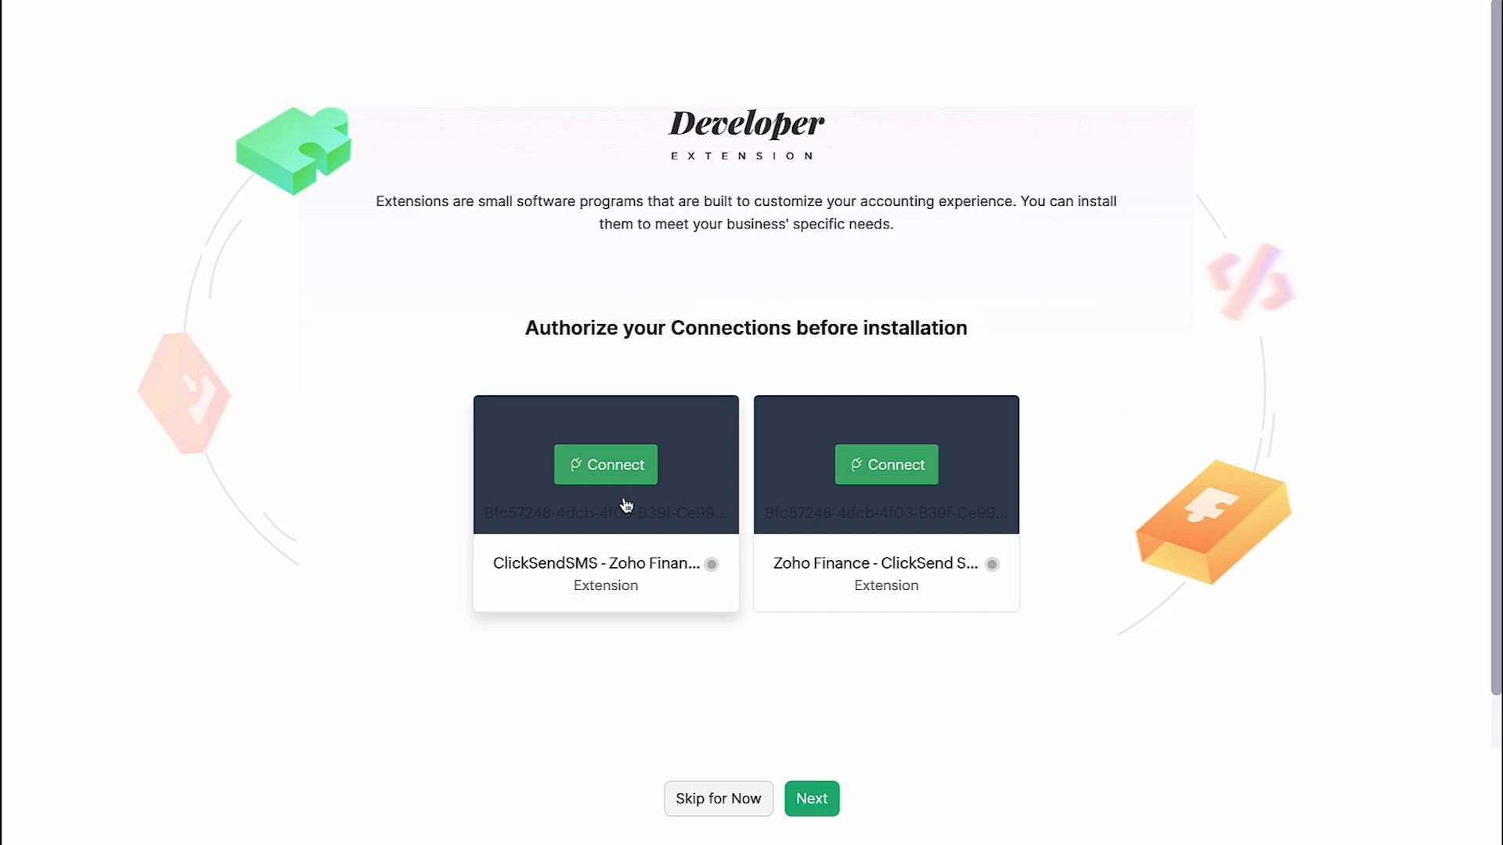
Step: Authorize the ClickSendSMS connection by entering the ClickSend account's username and password
click(623, 473)
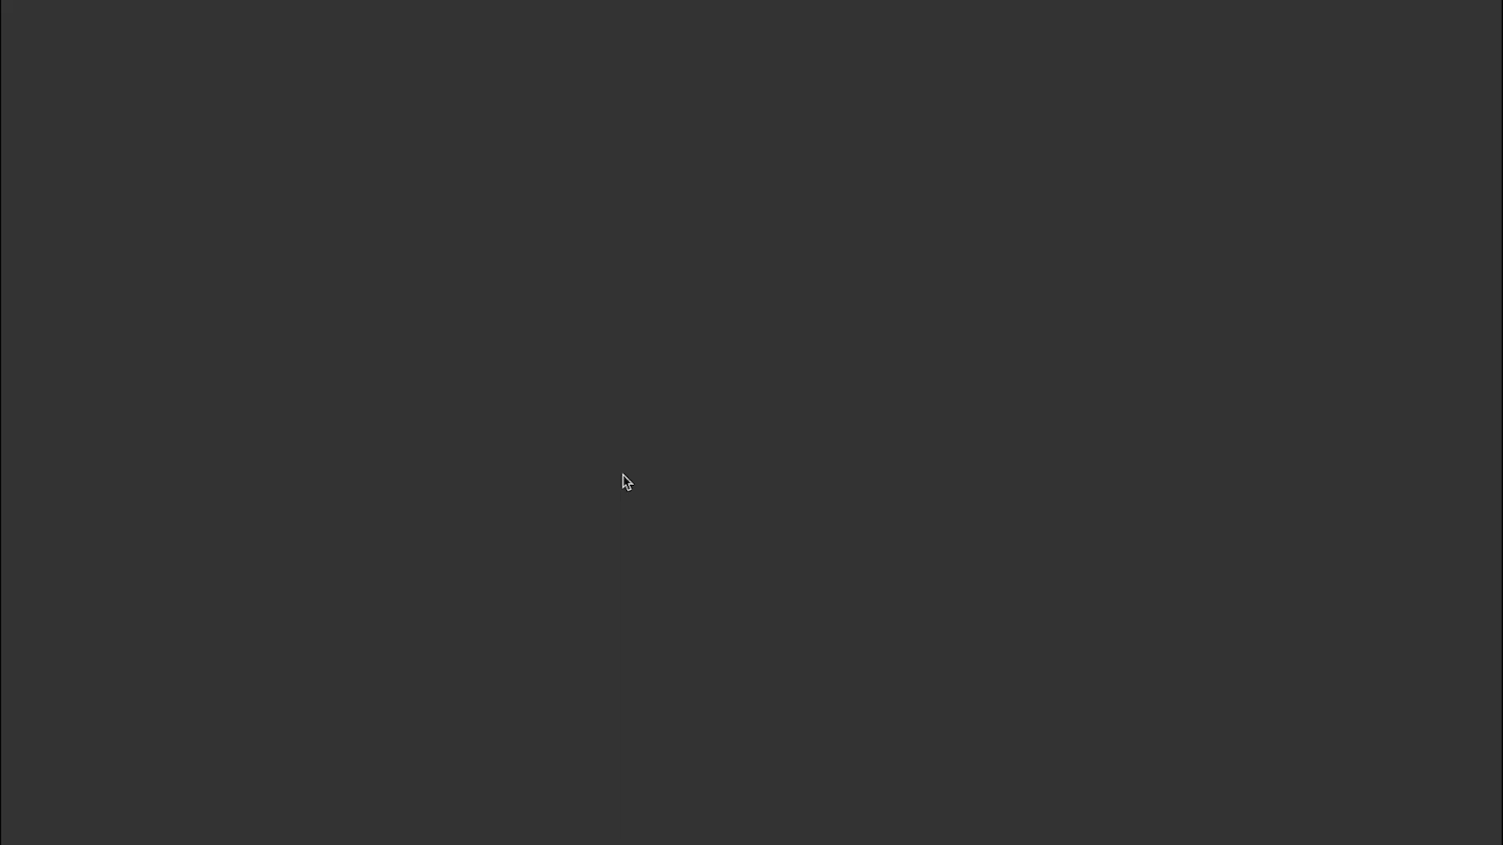
key(ctrl+v)
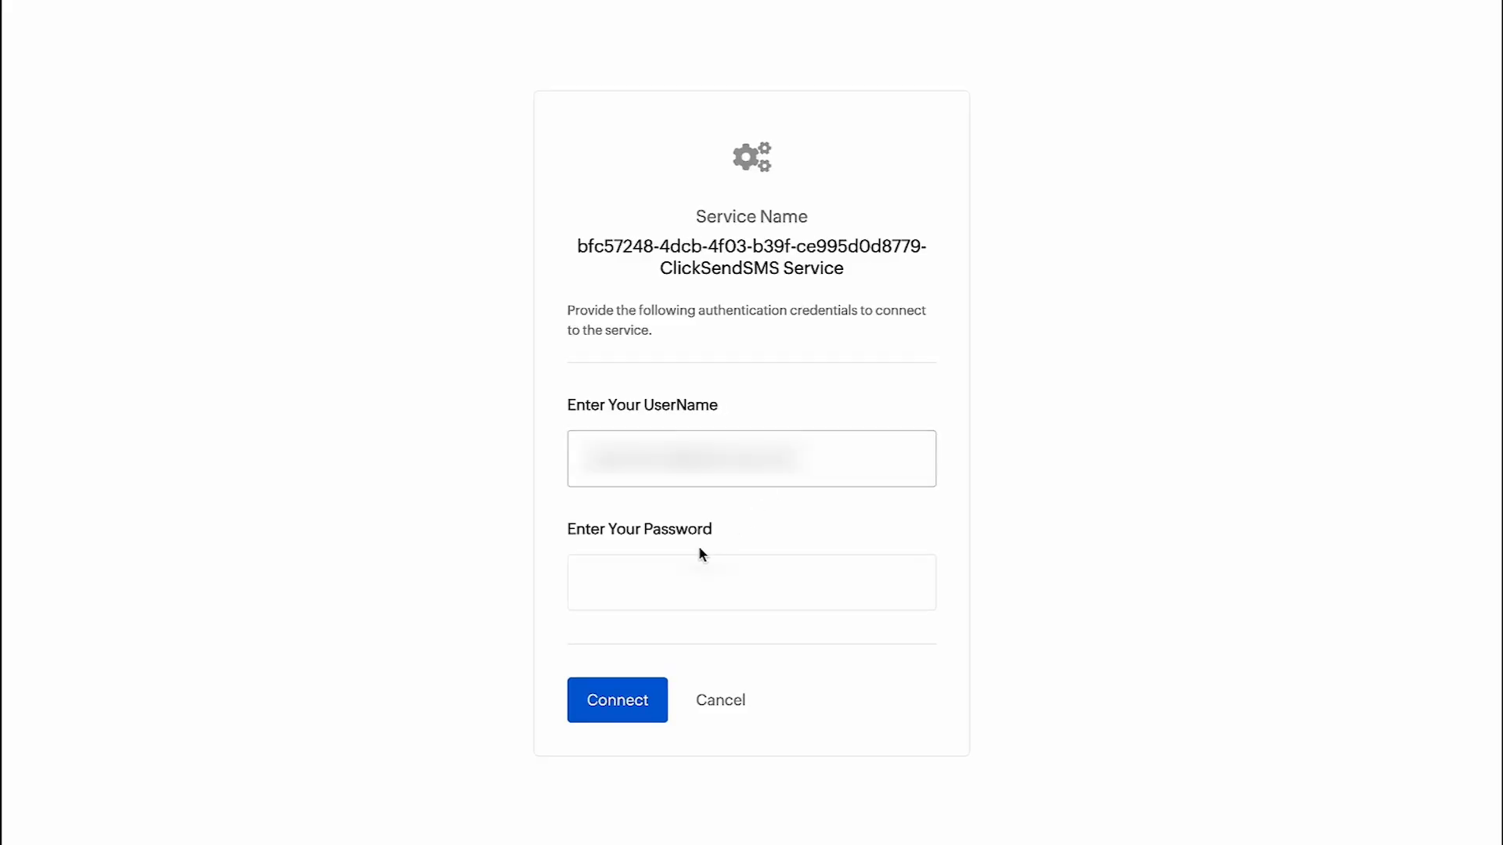
click(645, 579)
key(ctrl+v)
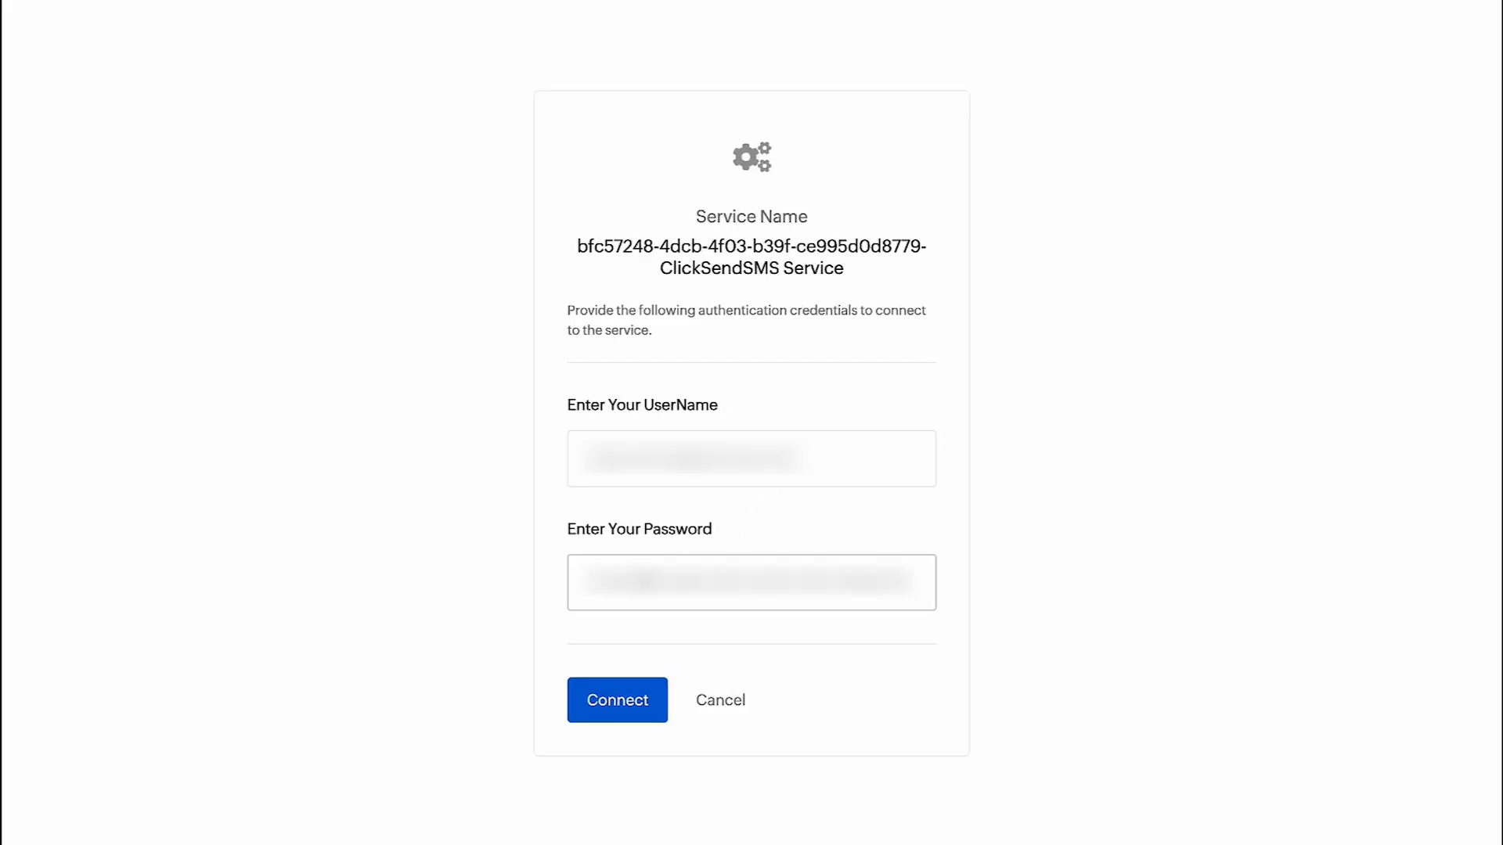
click(604, 710)
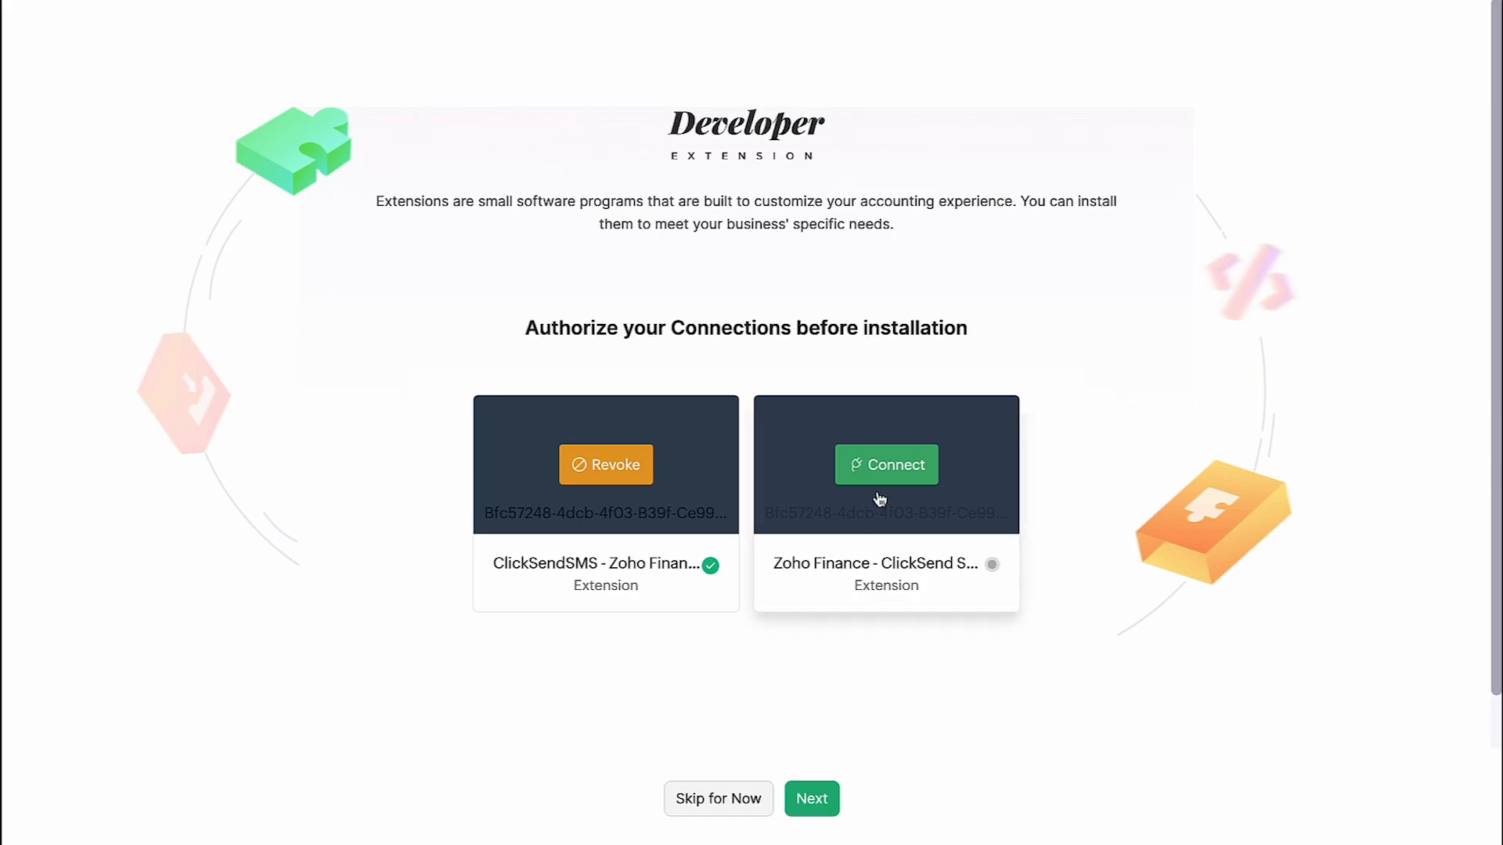
Step: Authorize the Zoho Finance connection and accept the extension's access to Books and Inventory data
click(894, 470)
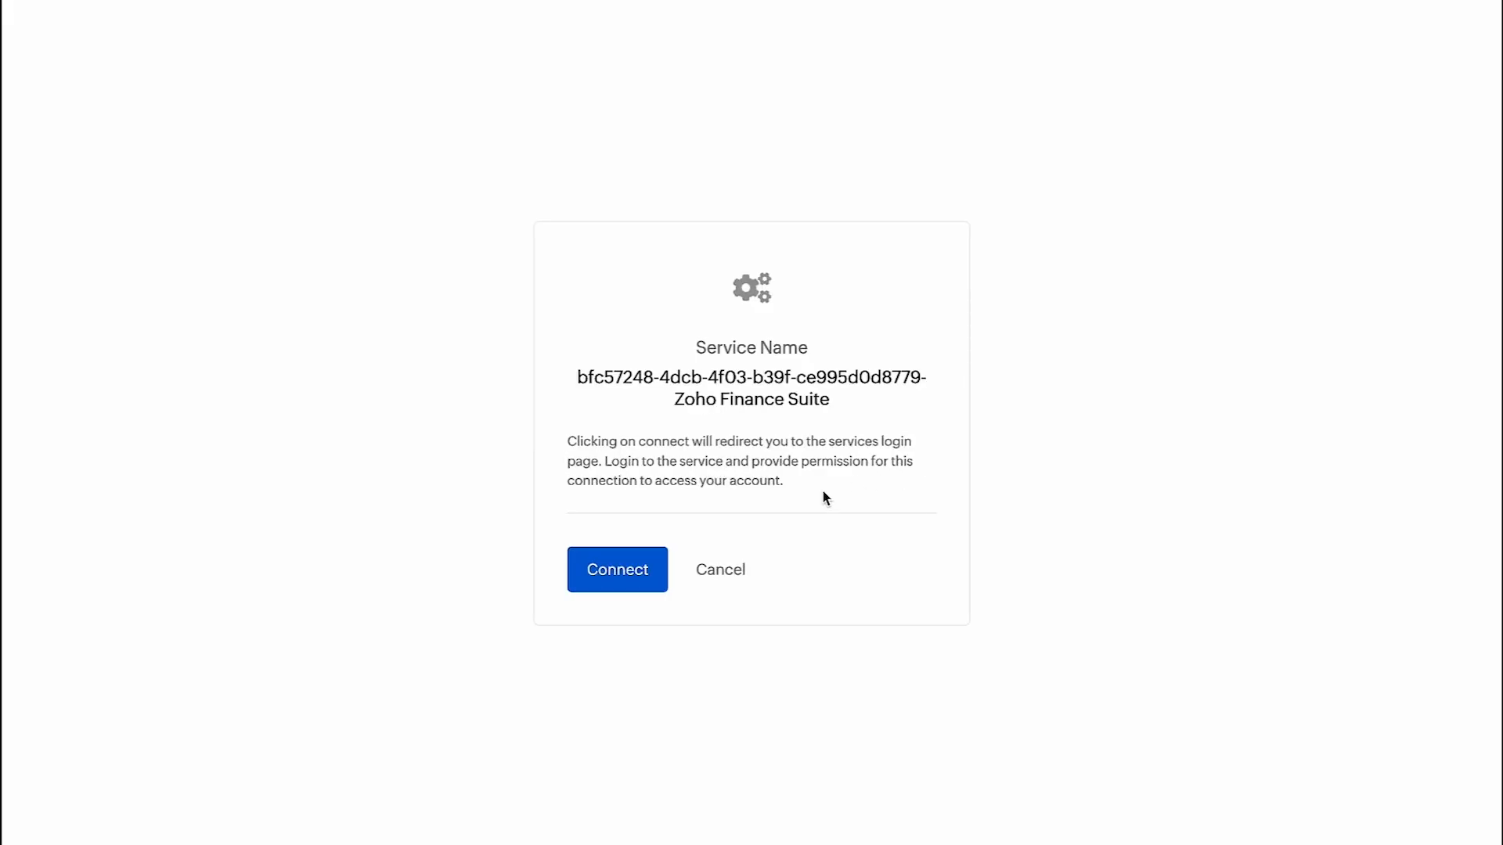
click(633, 583)
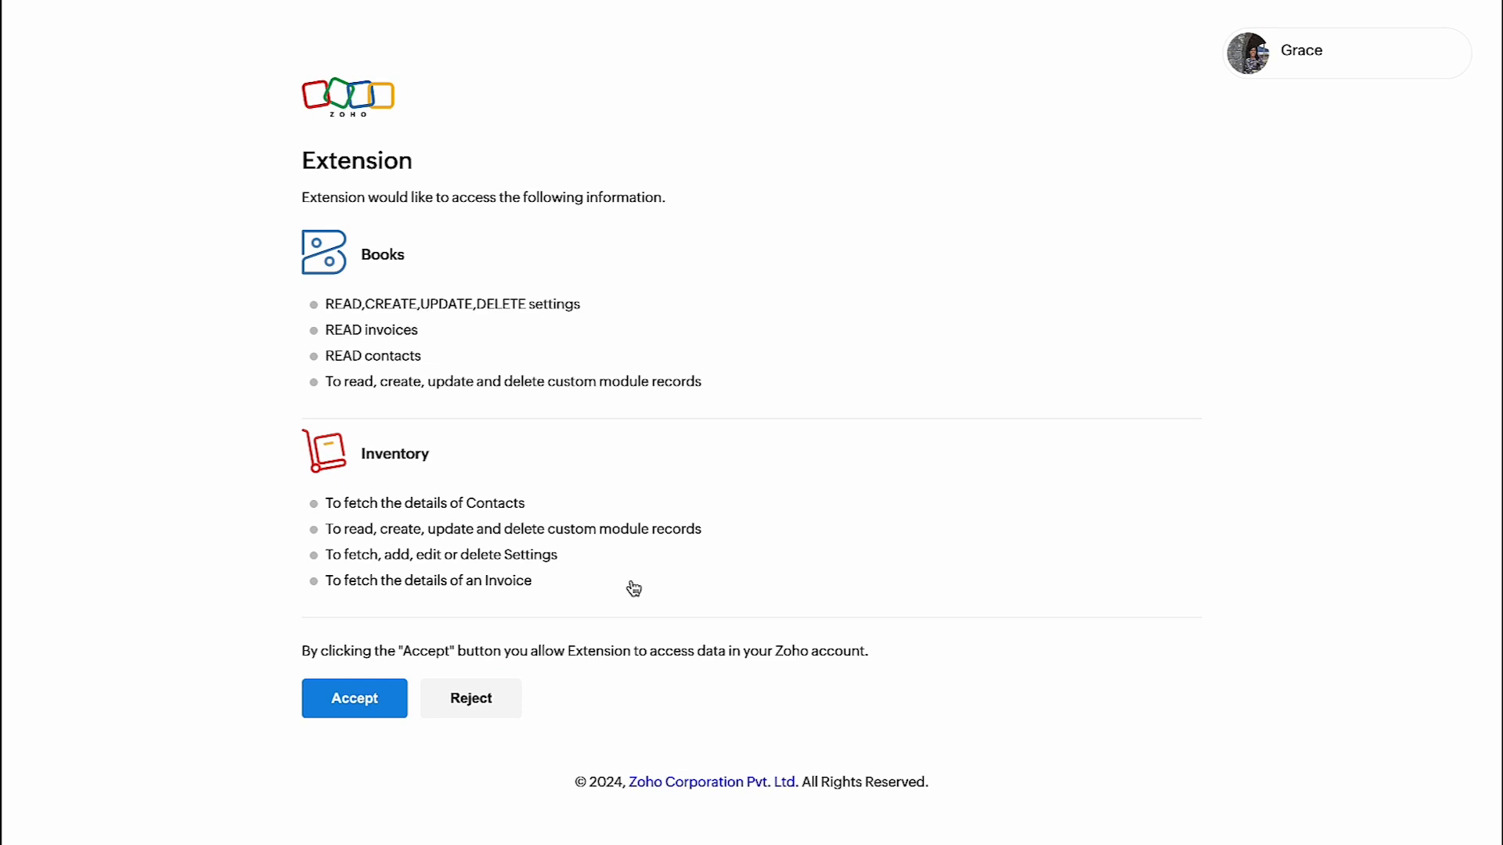
click(393, 709)
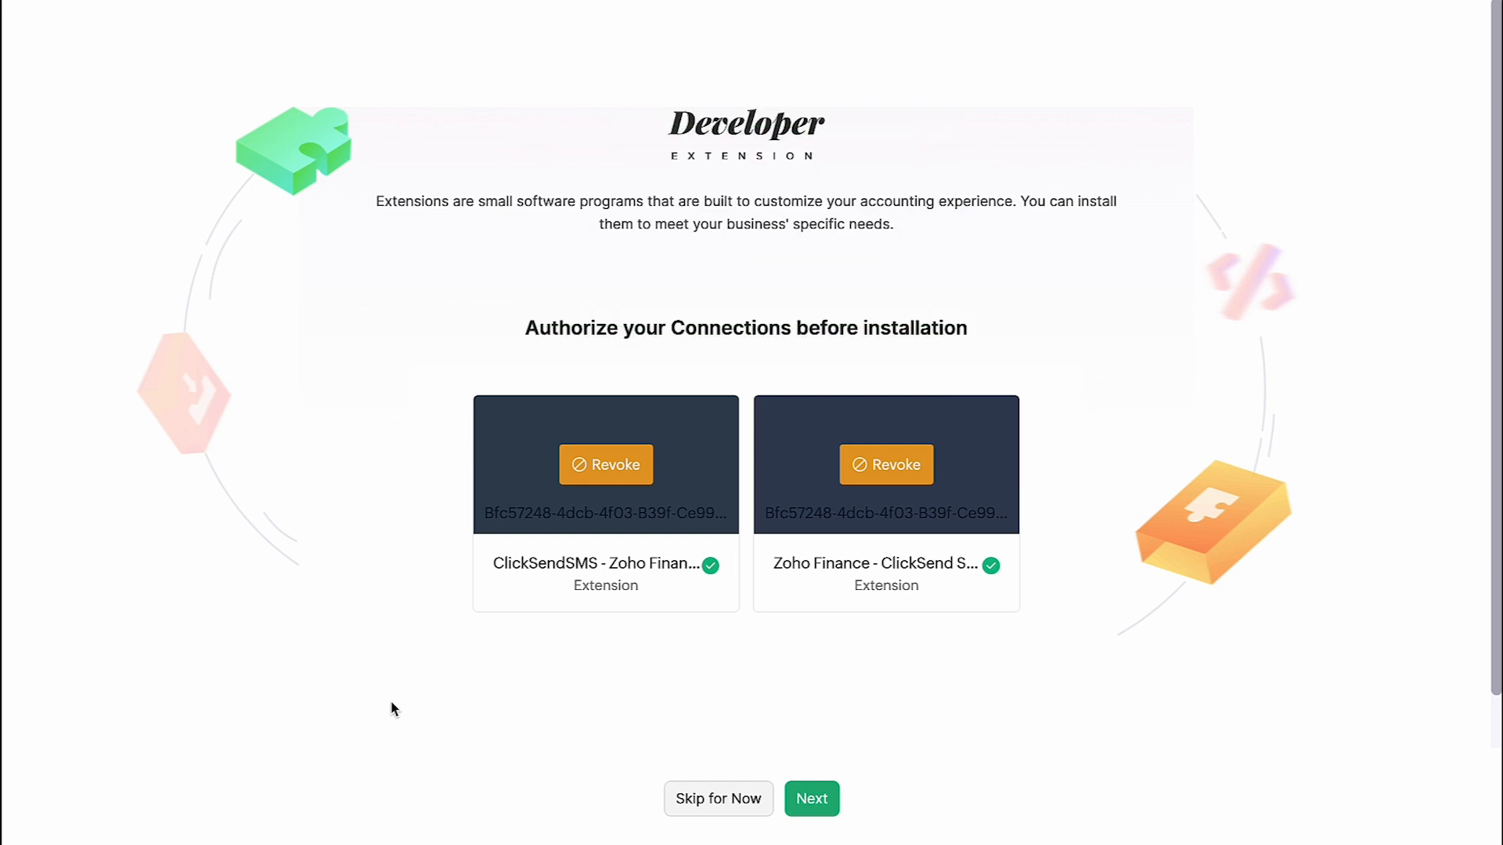
Step: Configure SMS messages to be sent from Shared Number and install the extension
click(809, 801)
click(736, 417)
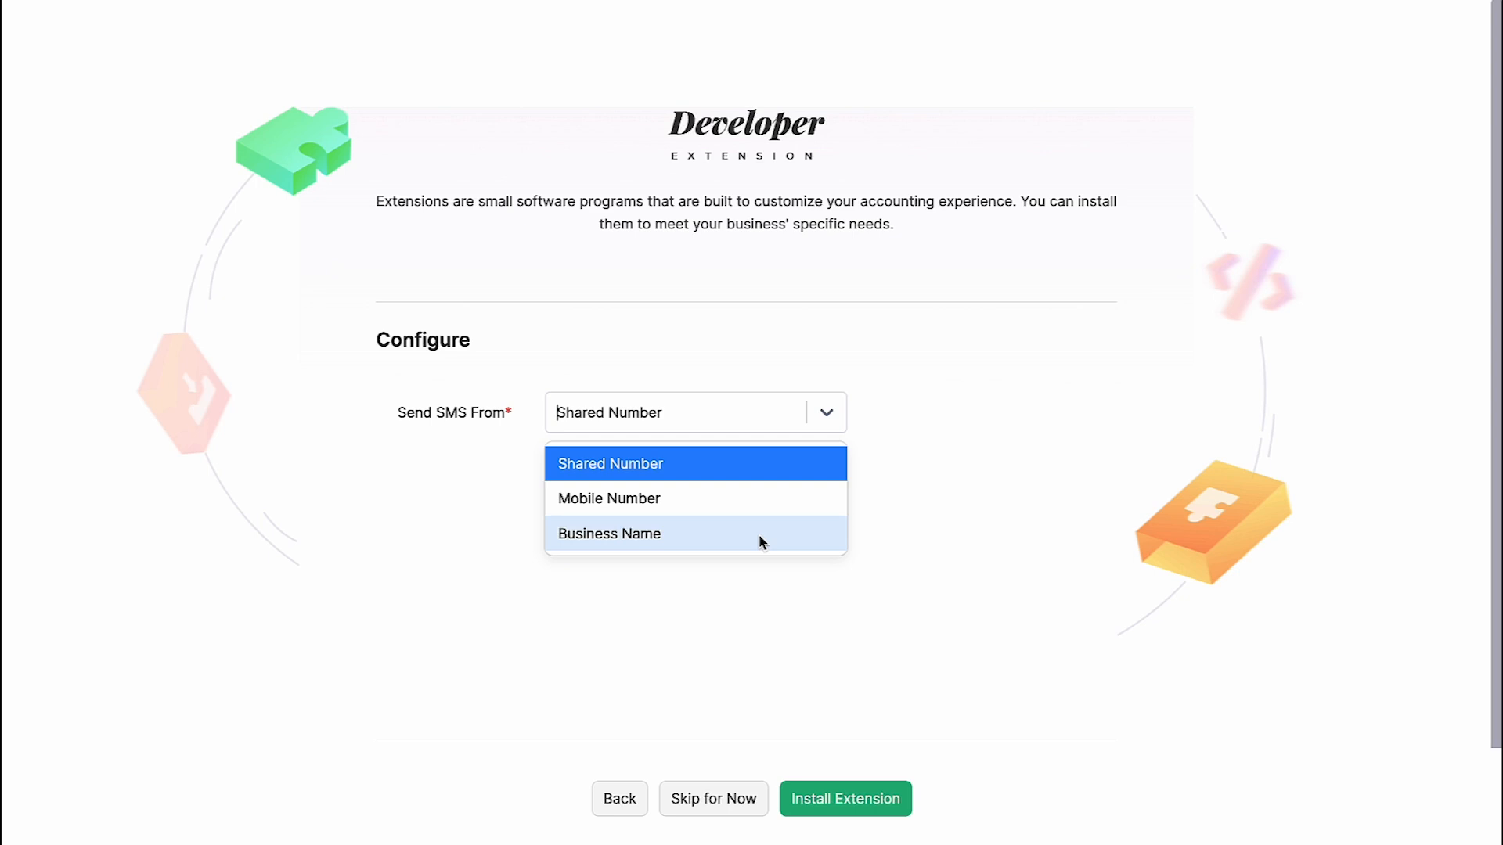
click(799, 465)
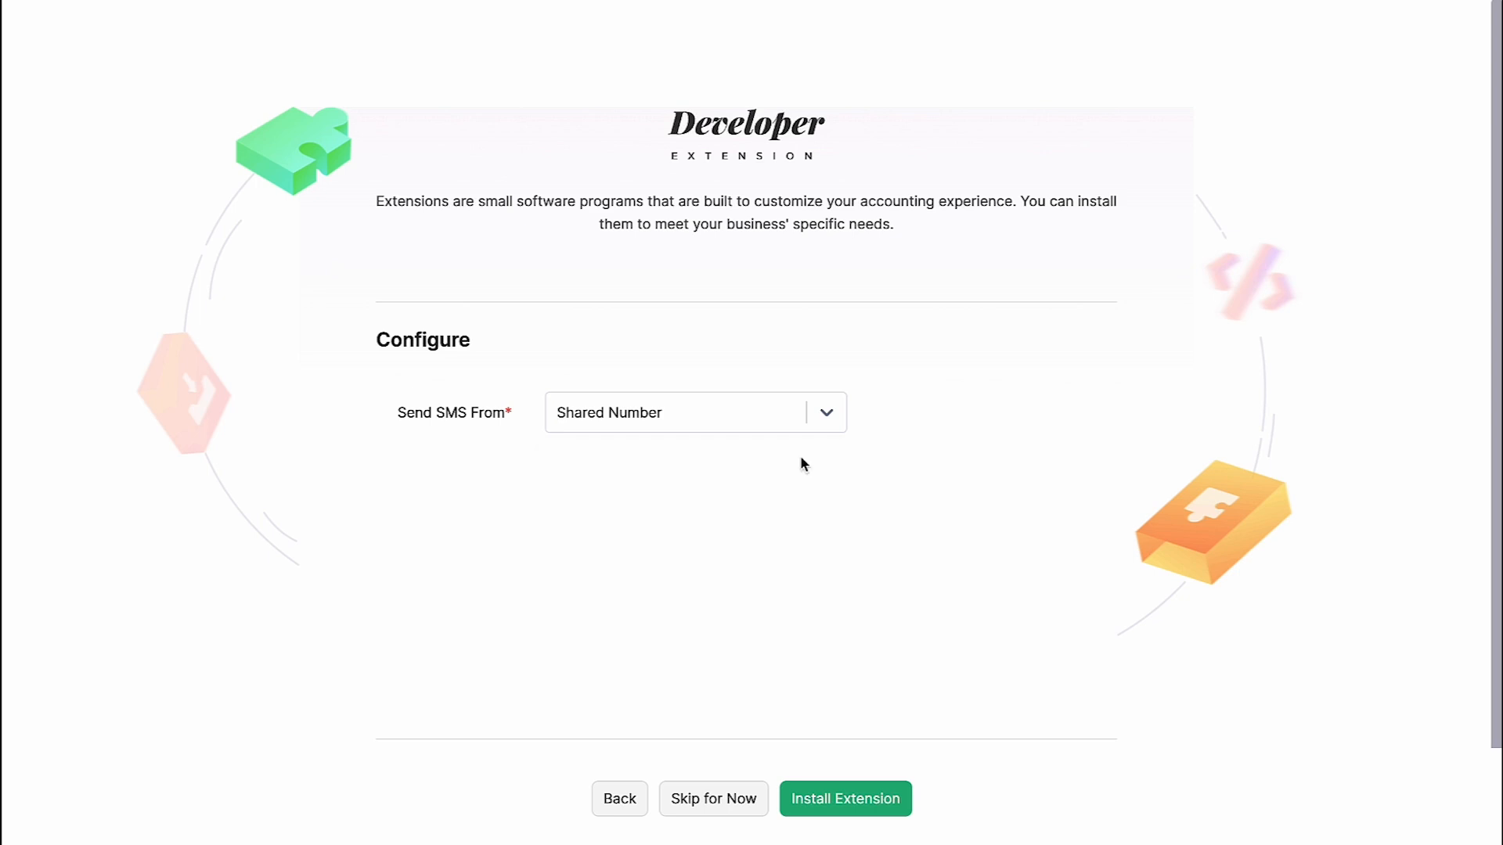
click(847, 806)
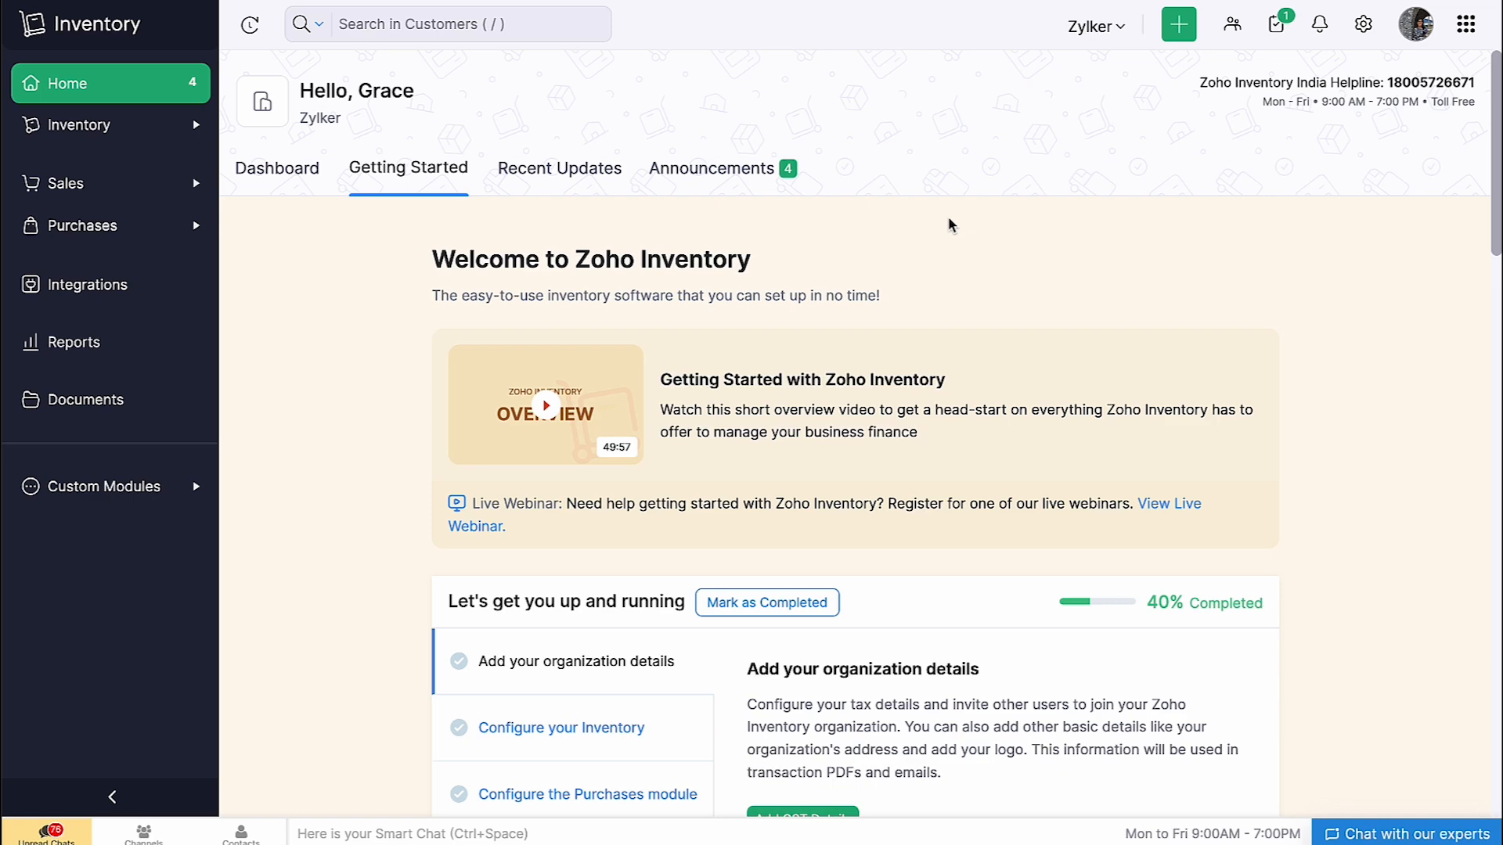
Step: Open the Marketplace page under Integrations & Marketplace in the Zoho Inventory settings
click(1363, 26)
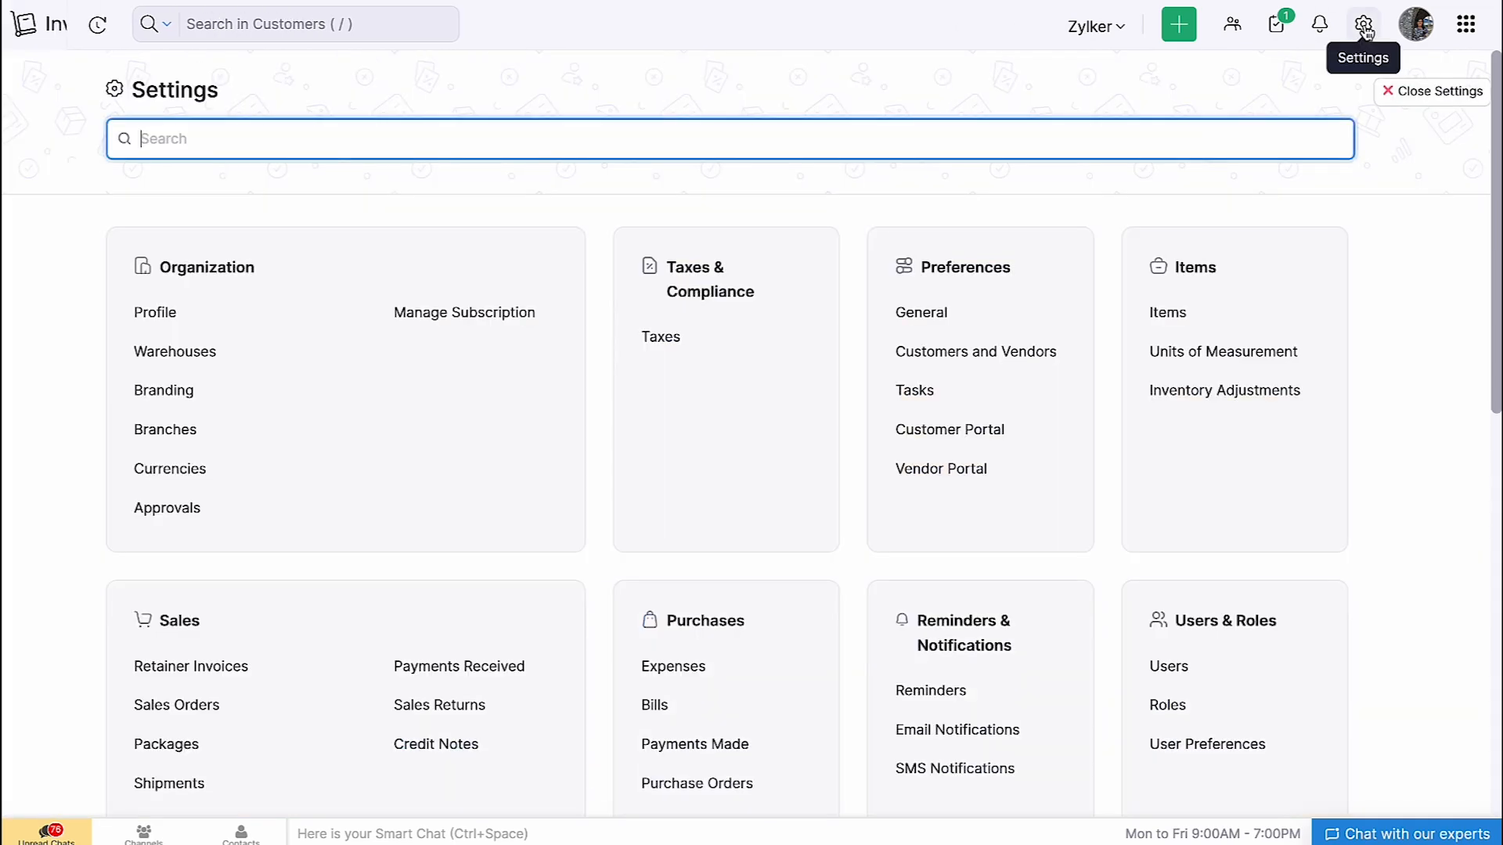
scroll(1128, 239, down, 2)
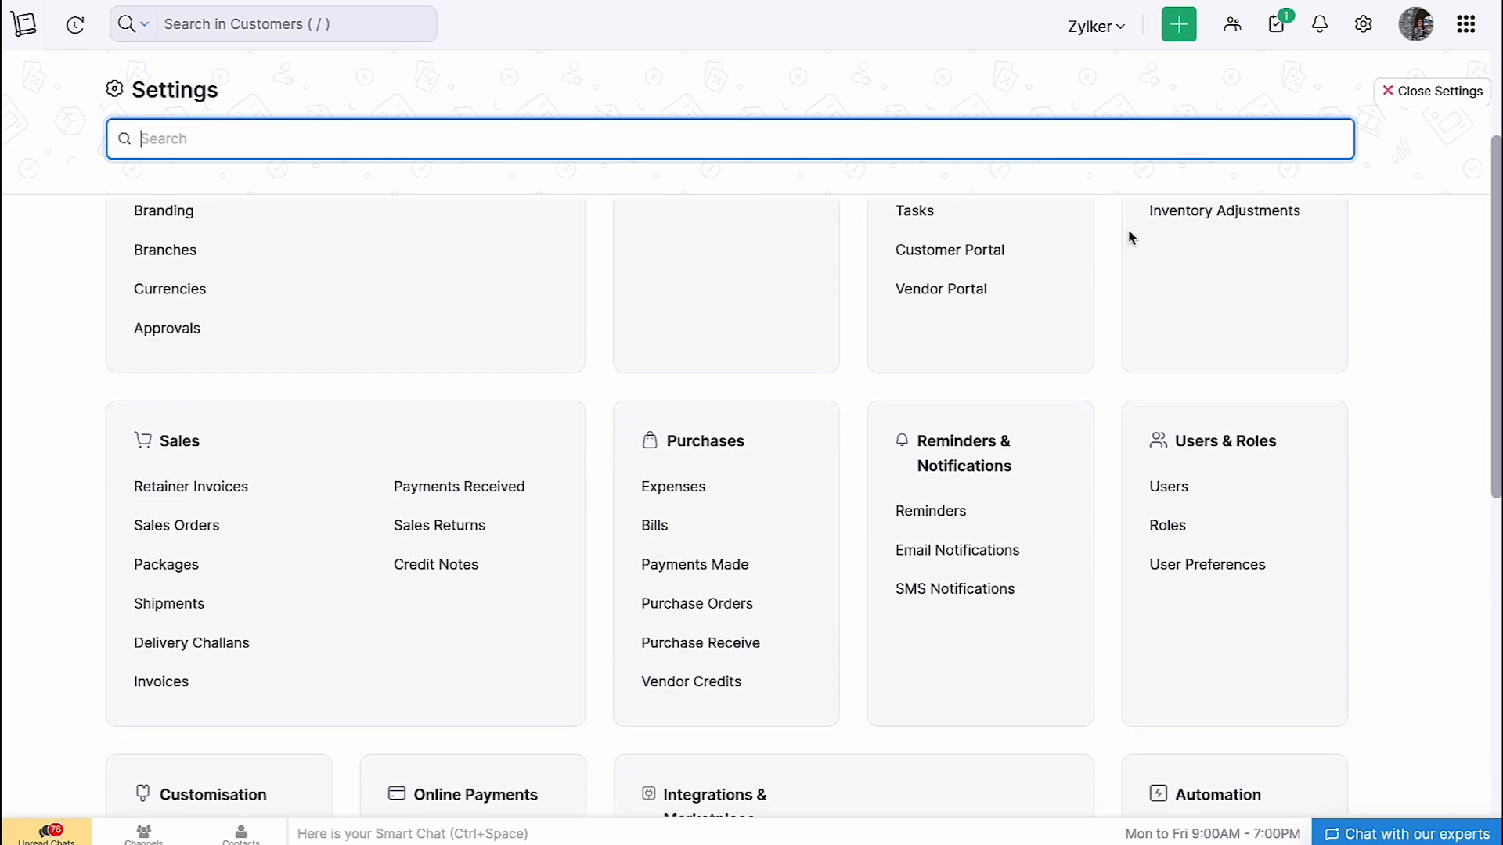
scroll(1127, 238, down, 4)
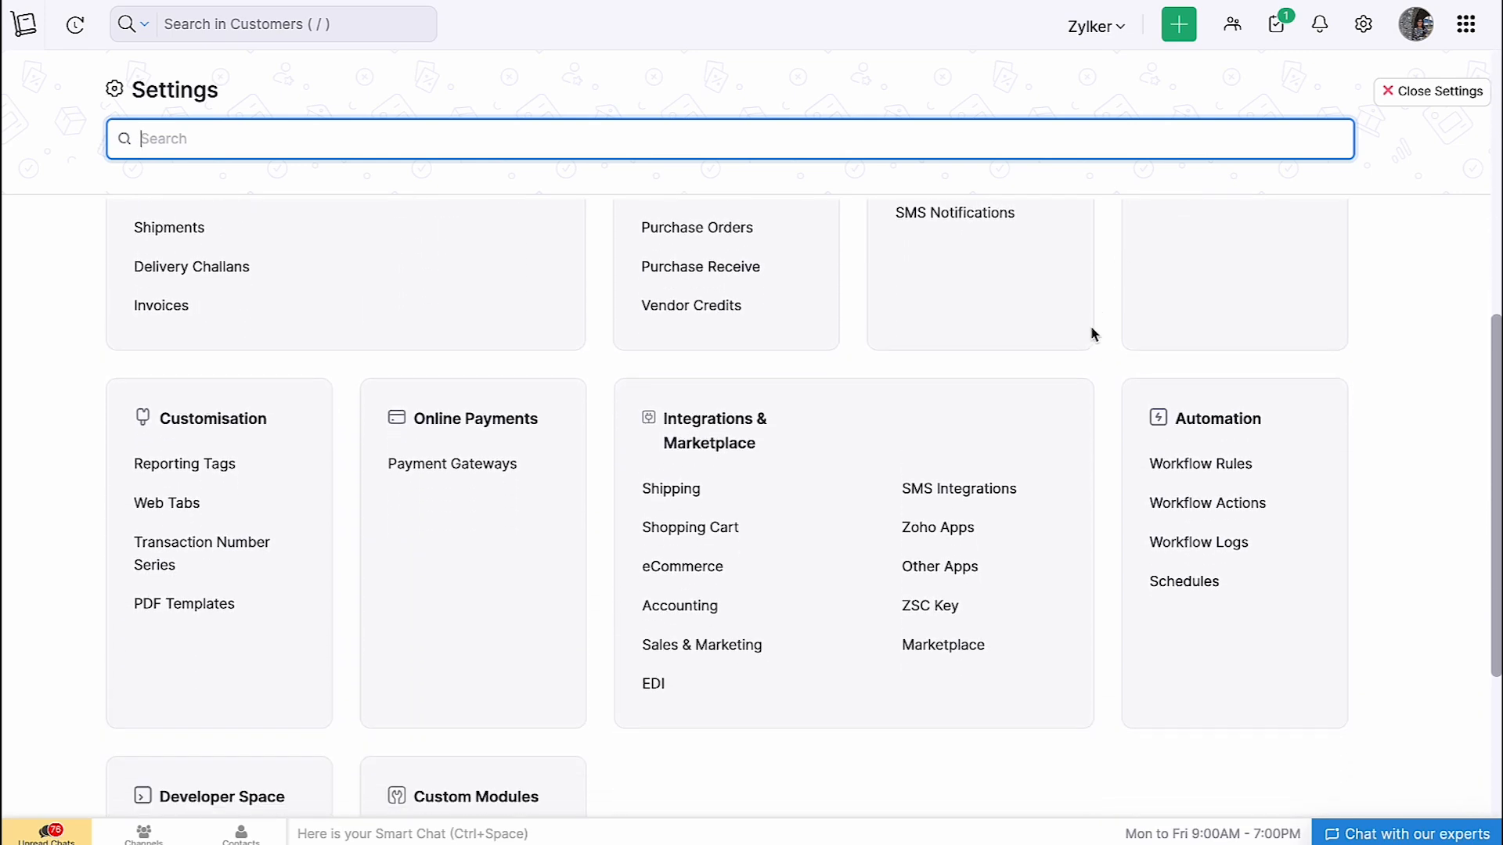
click(928, 647)
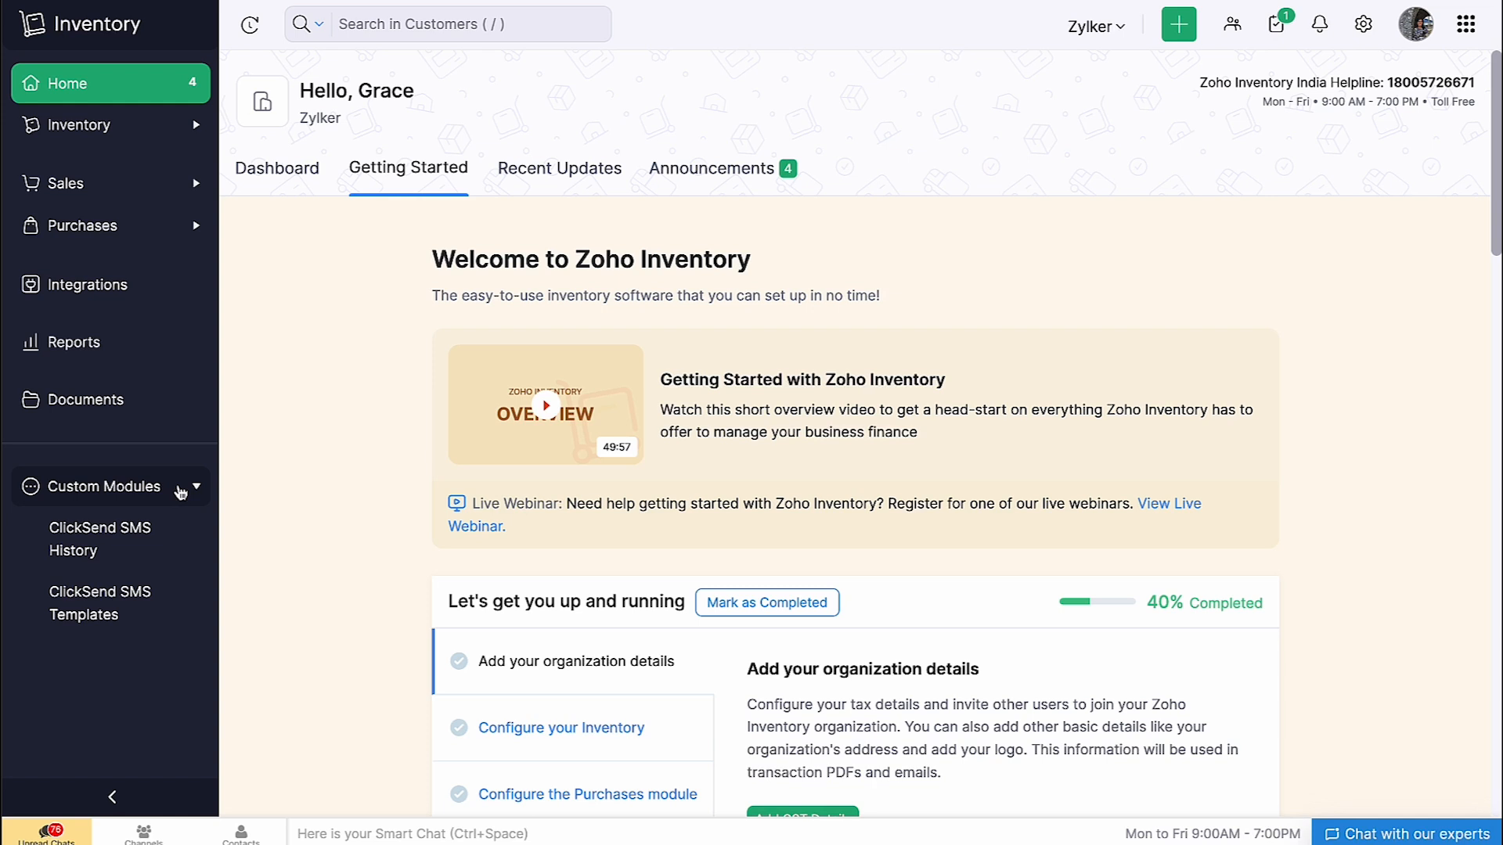
Step: Create a new ClickSend SMS template named Commercial Template for the Invoice module
click(166, 615)
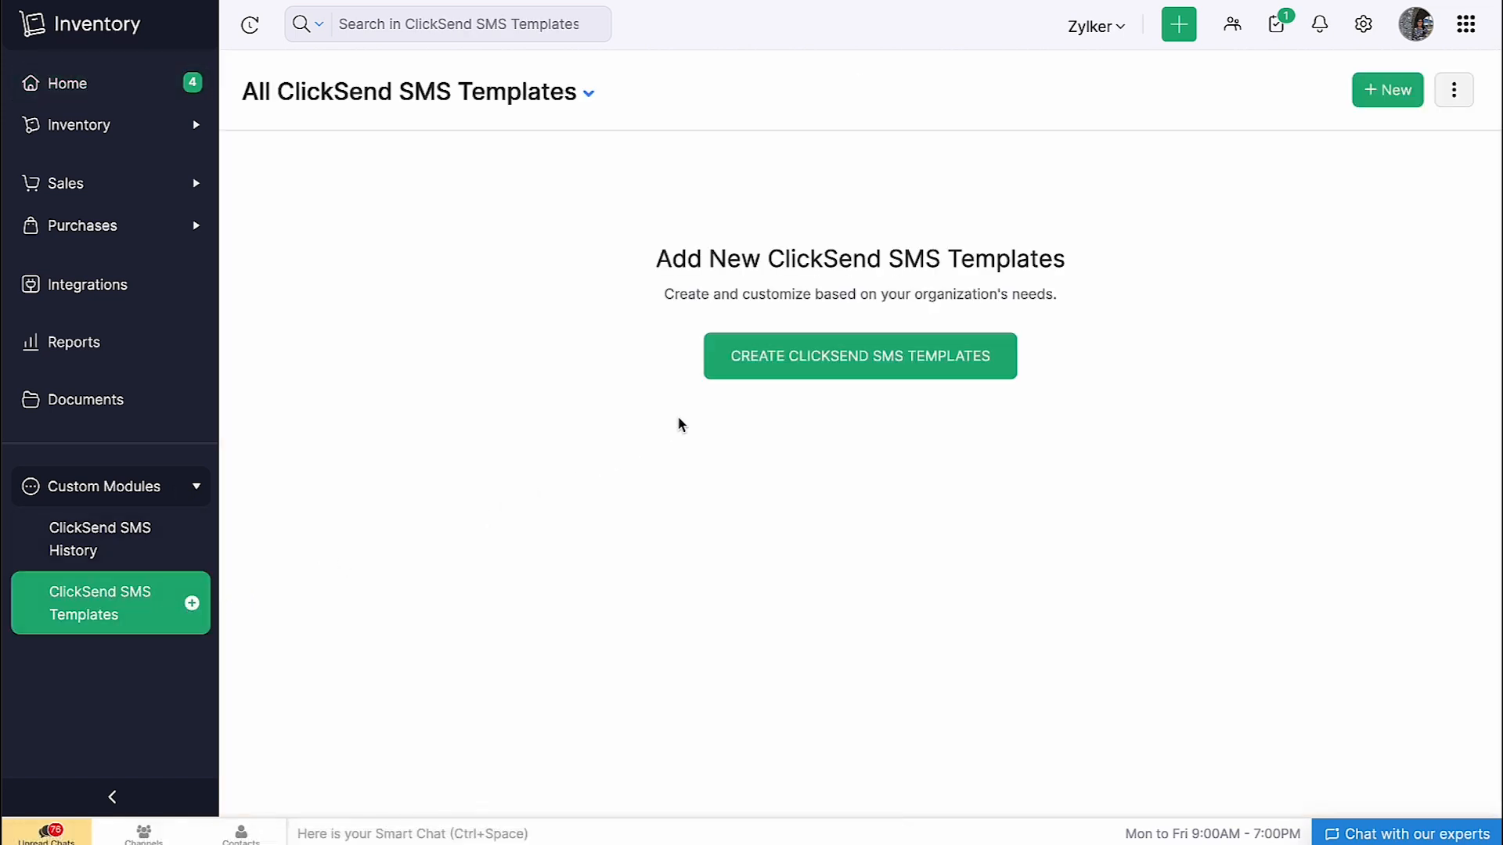
click(750, 371)
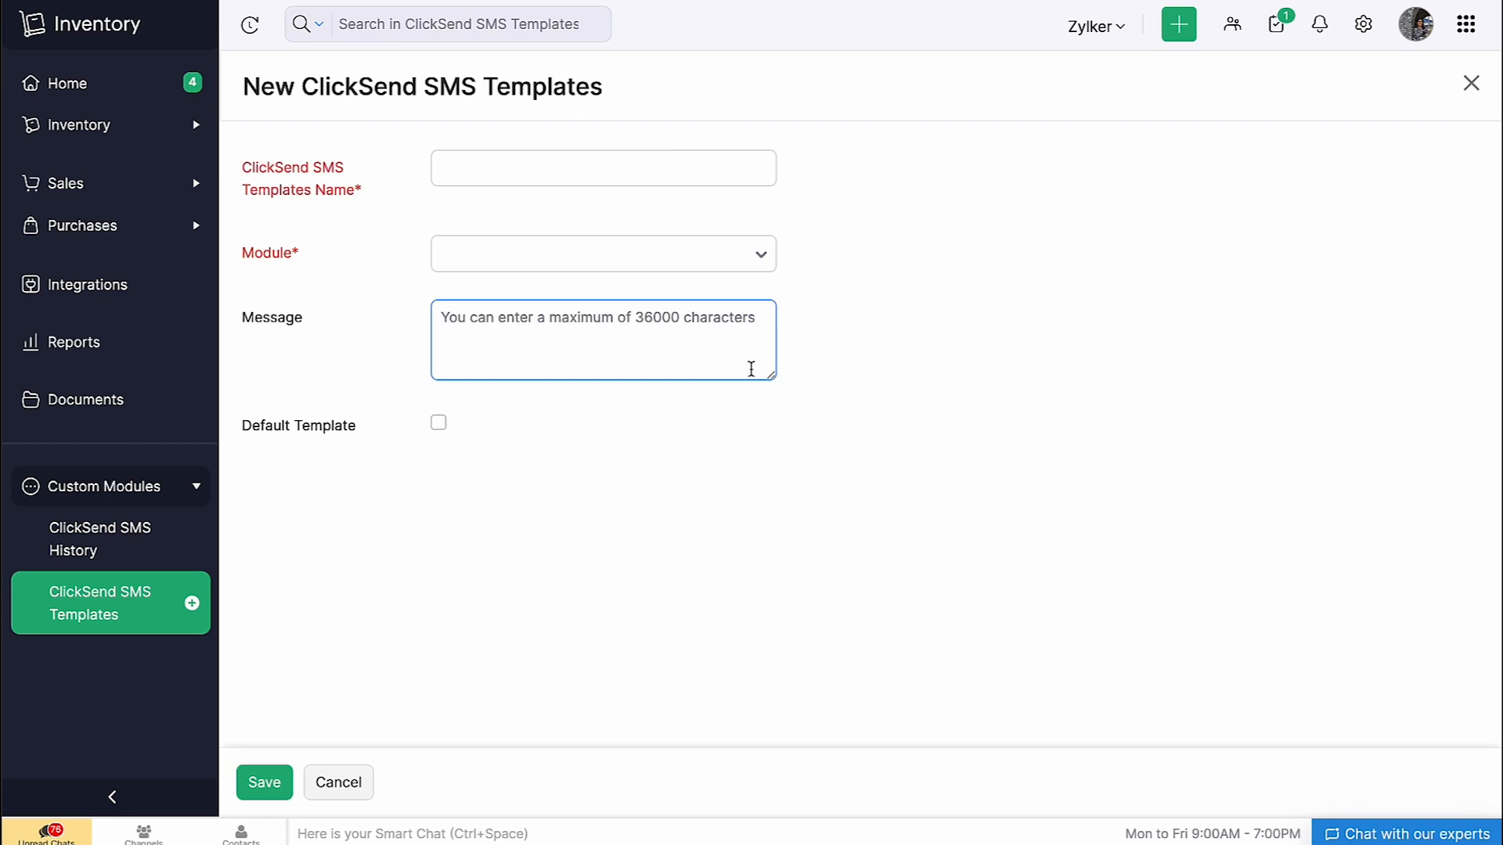
click(470, 178)
text(Commercial Template)
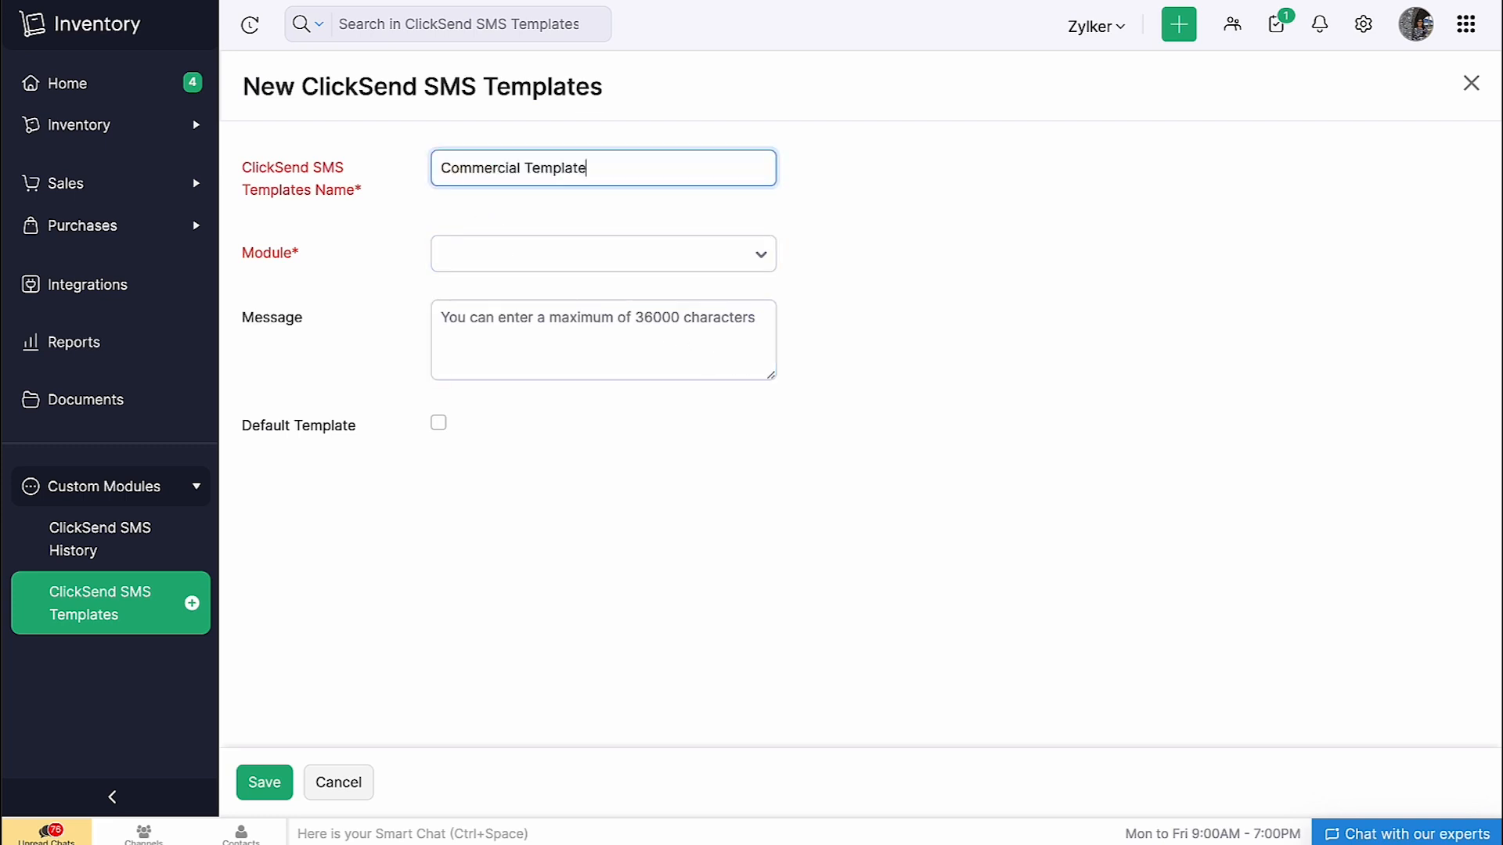
click(440, 251)
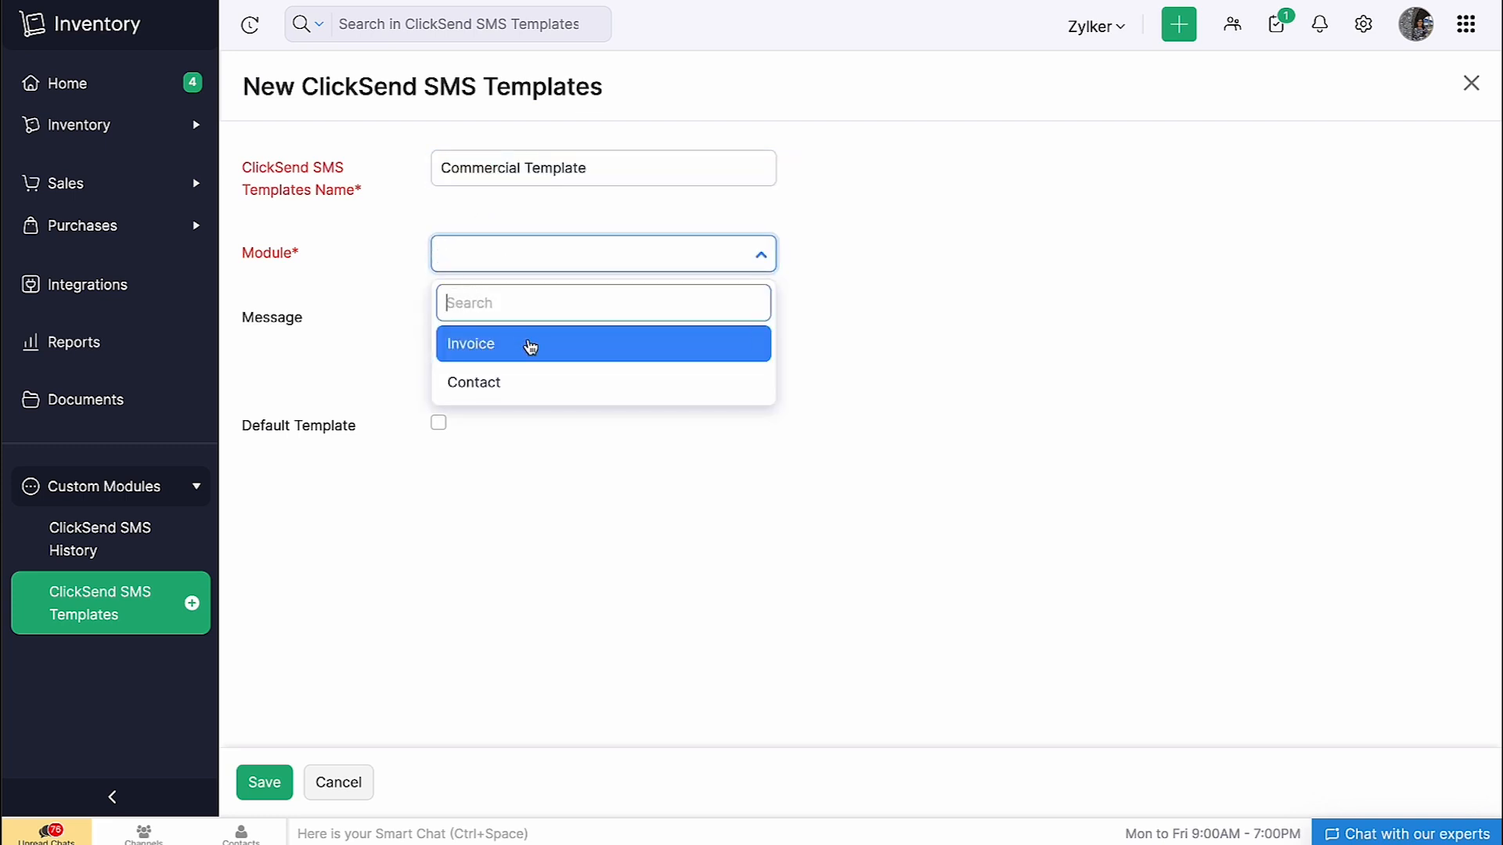
click(531, 347)
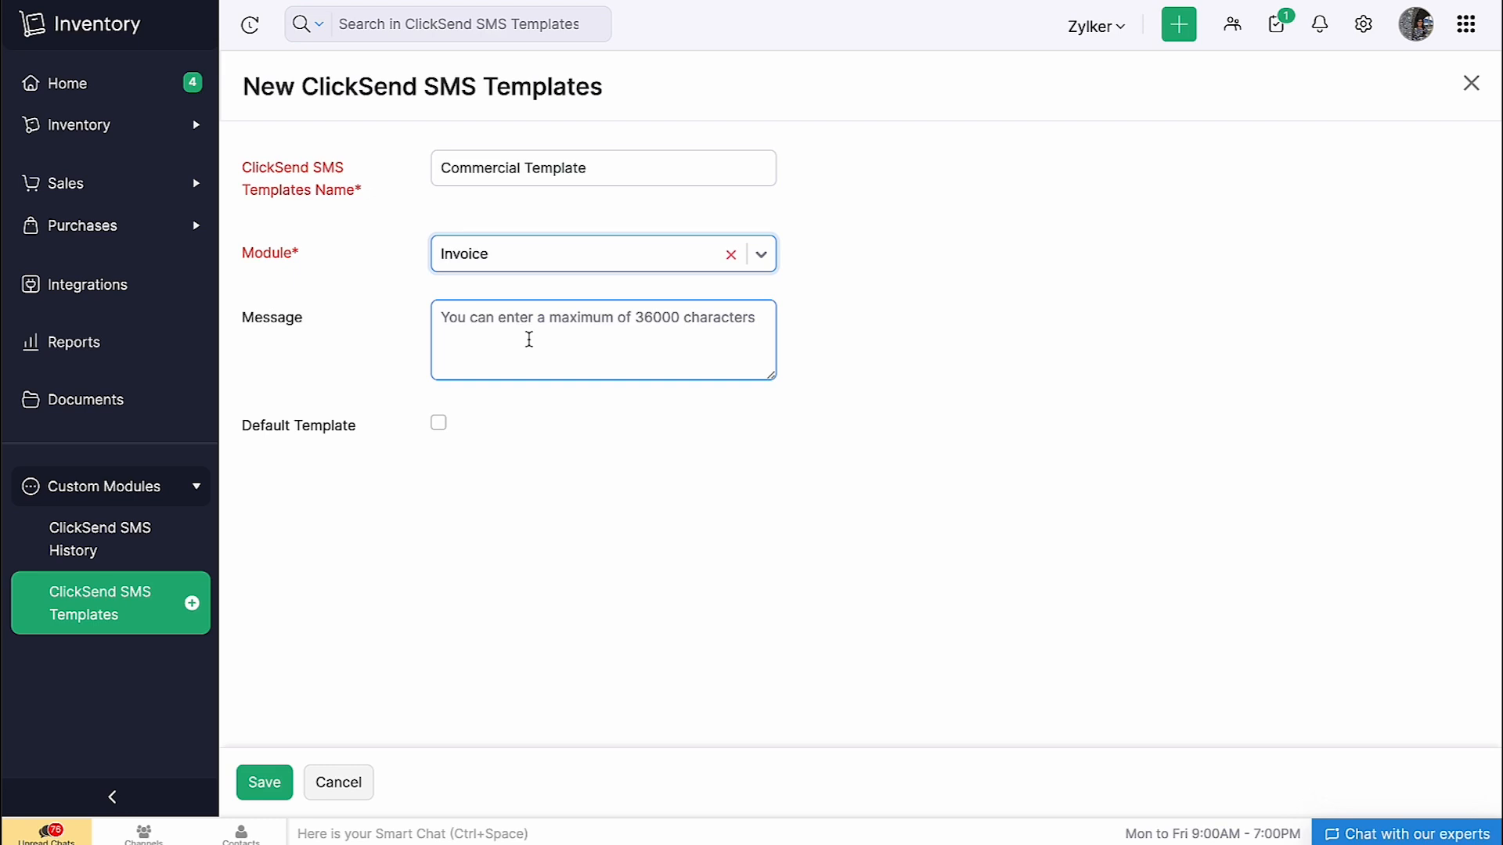
Step: Paste the payment reminder text as the template's message, make it the default template and save it
click(537, 315)
key(ctrl+v)
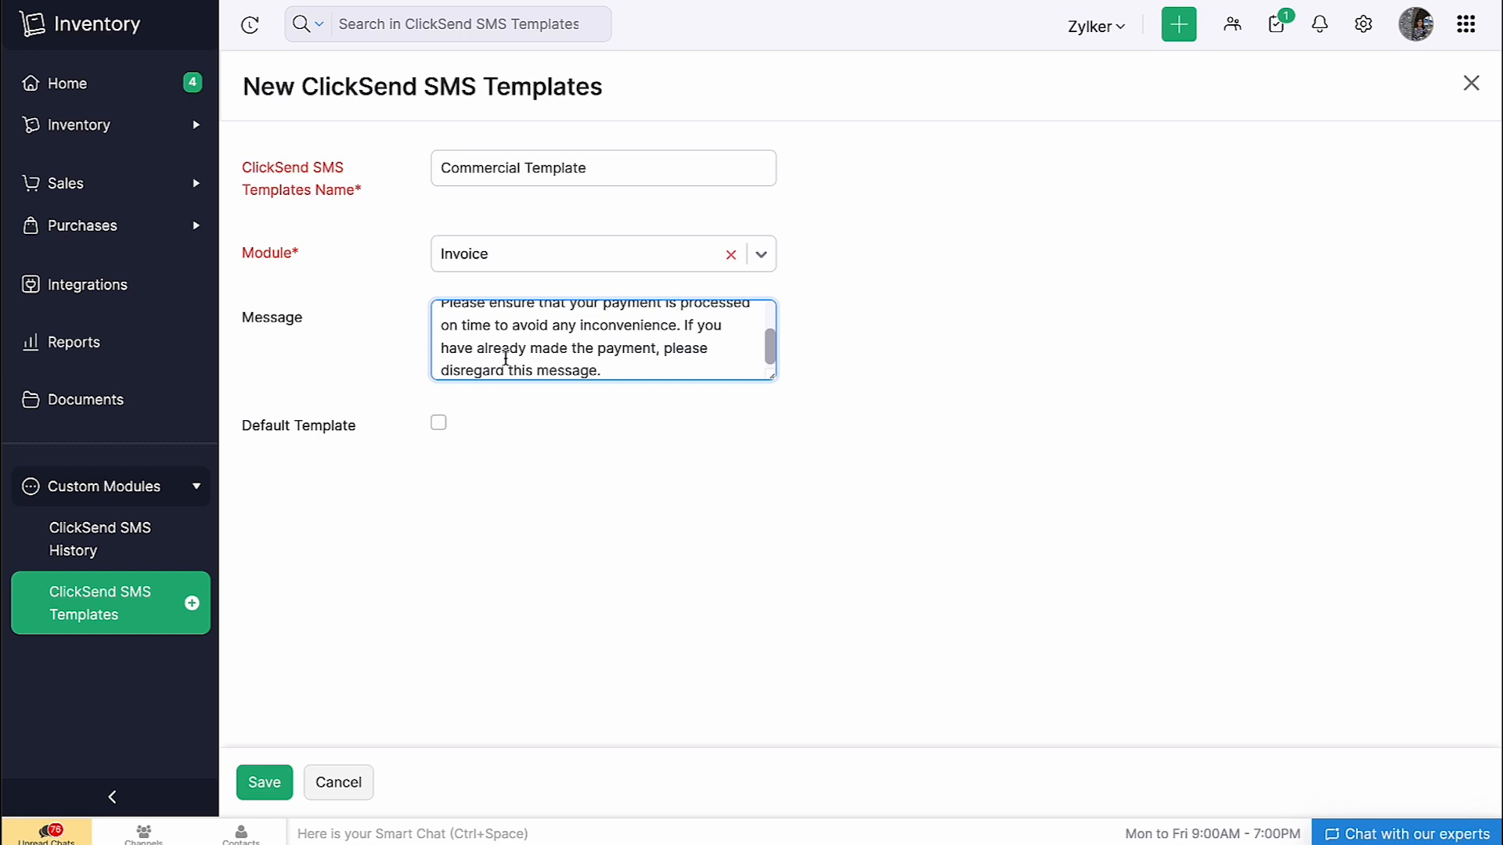
click(442, 426)
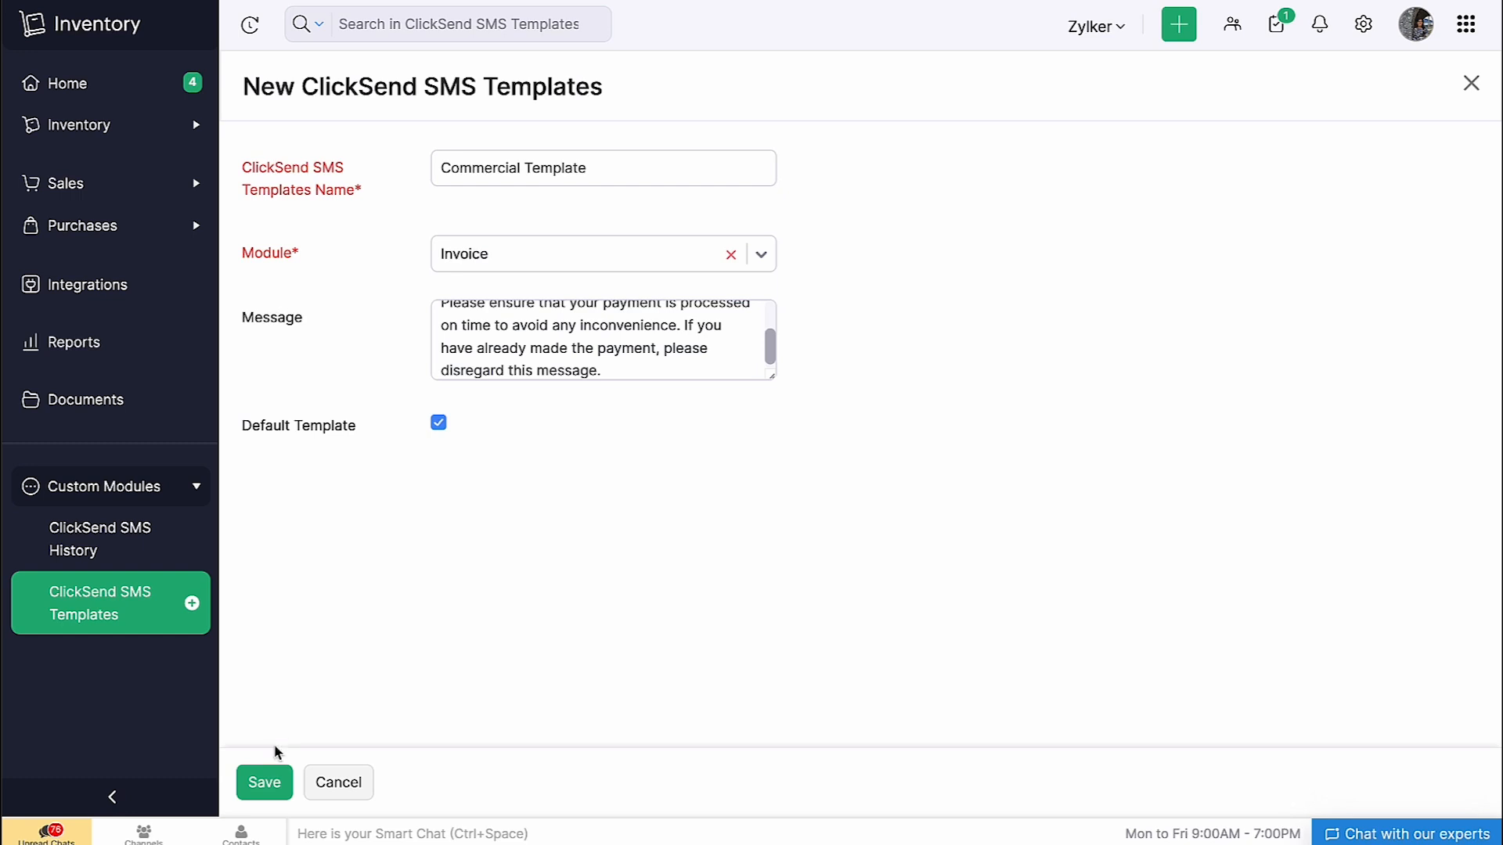
click(263, 782)
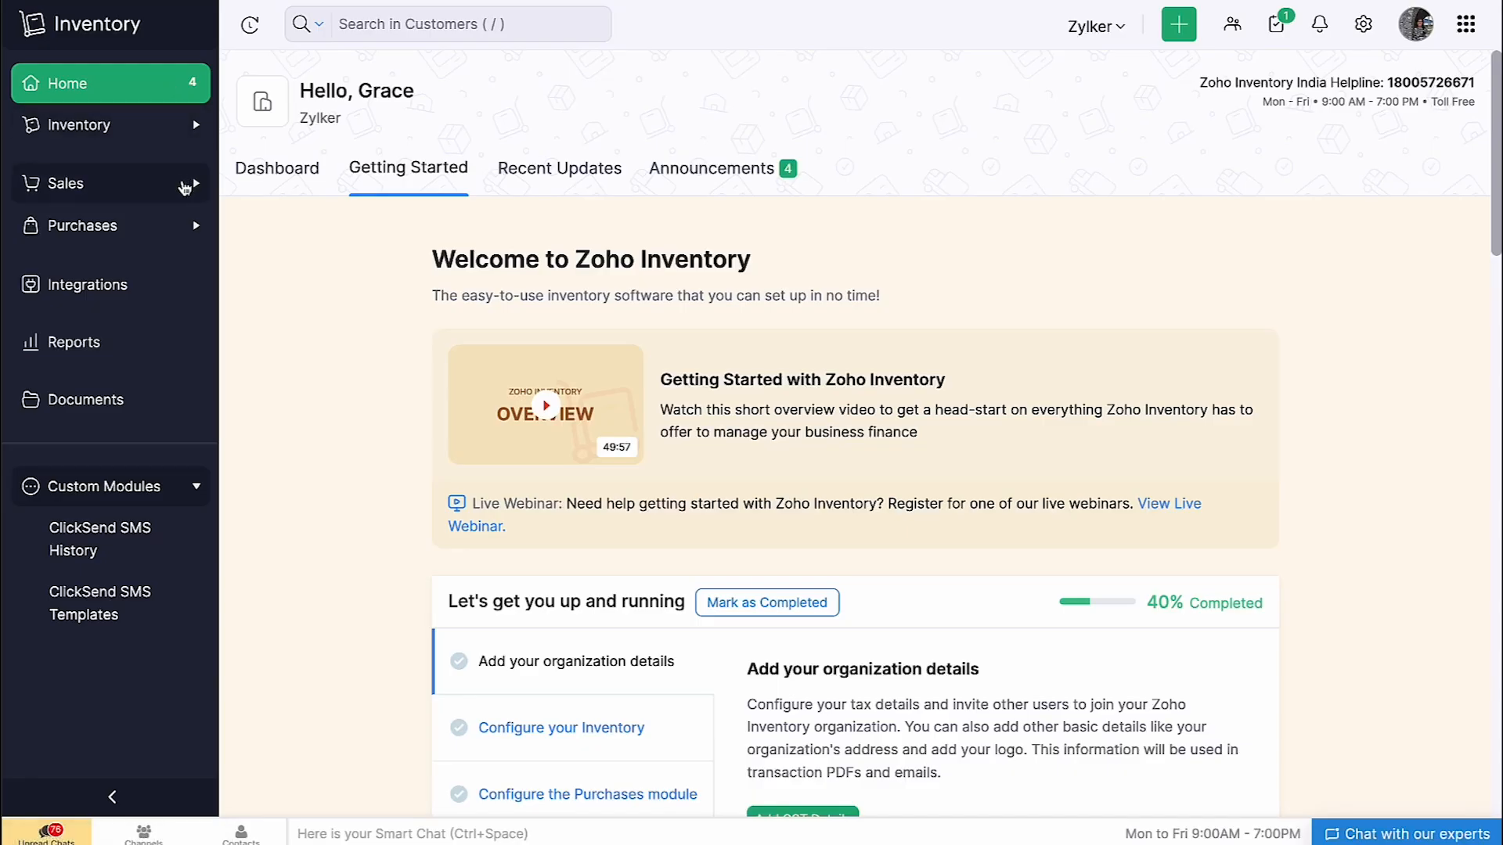
Step: Open the sales invoice dated 22/09/2023
click(183, 184)
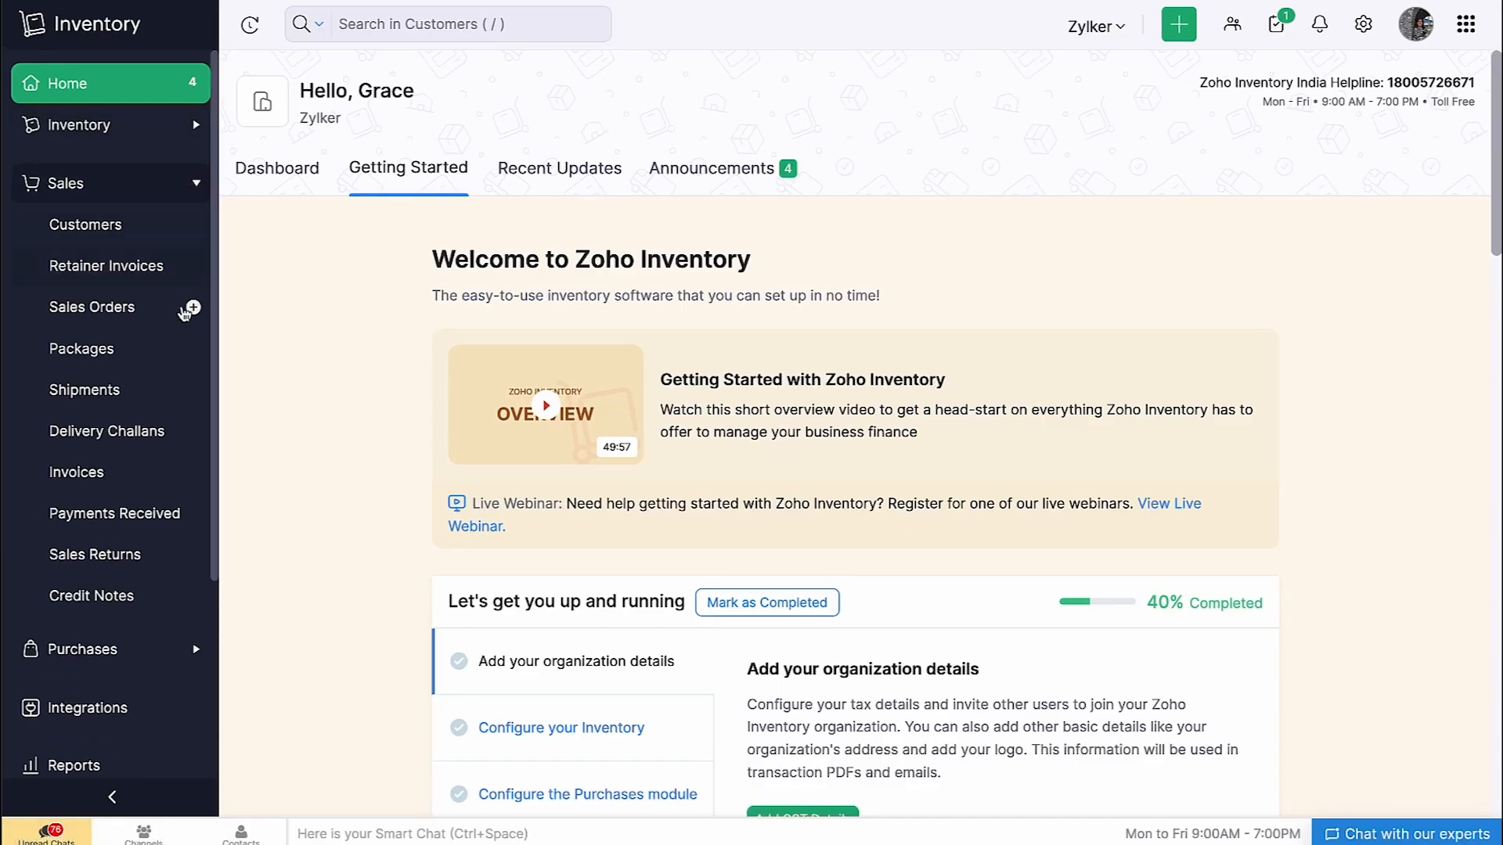
click(167, 479)
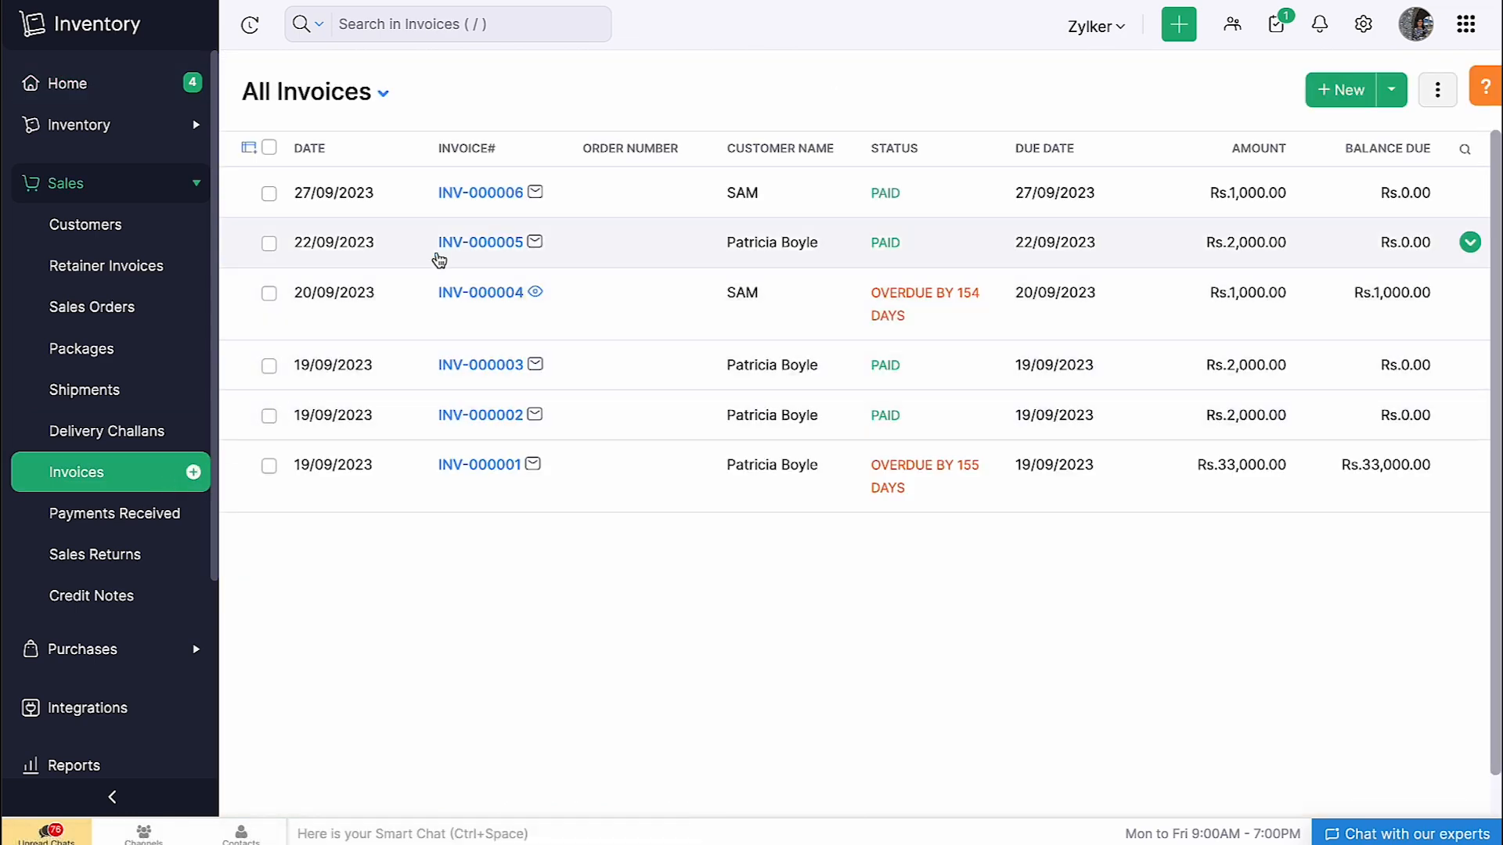
click(446, 249)
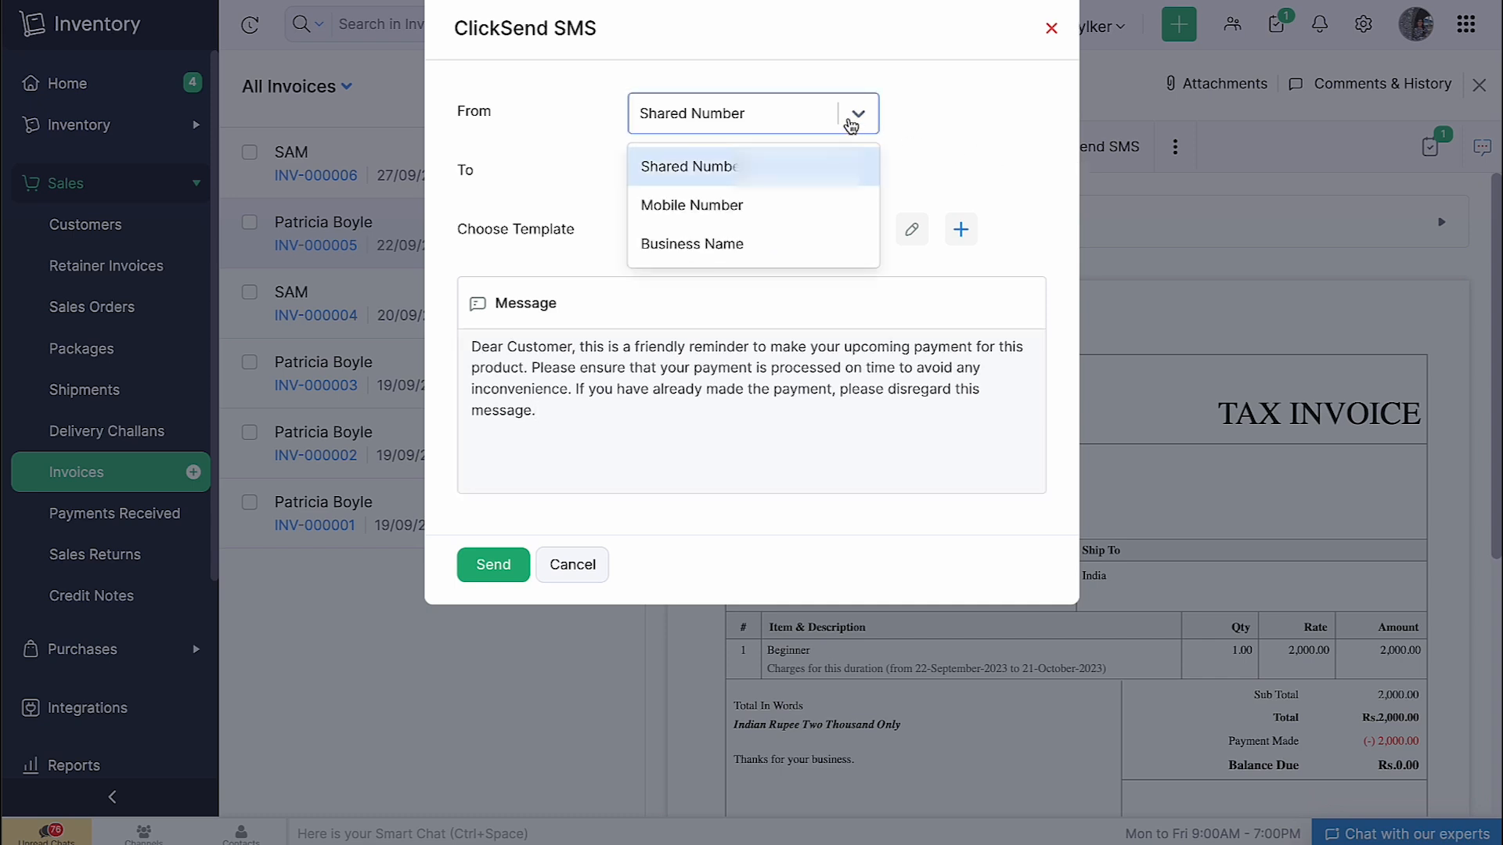
Step: Send the invoice's customer a ClickSend SMS from Shared Number using the Commercial Template message
click(939, 133)
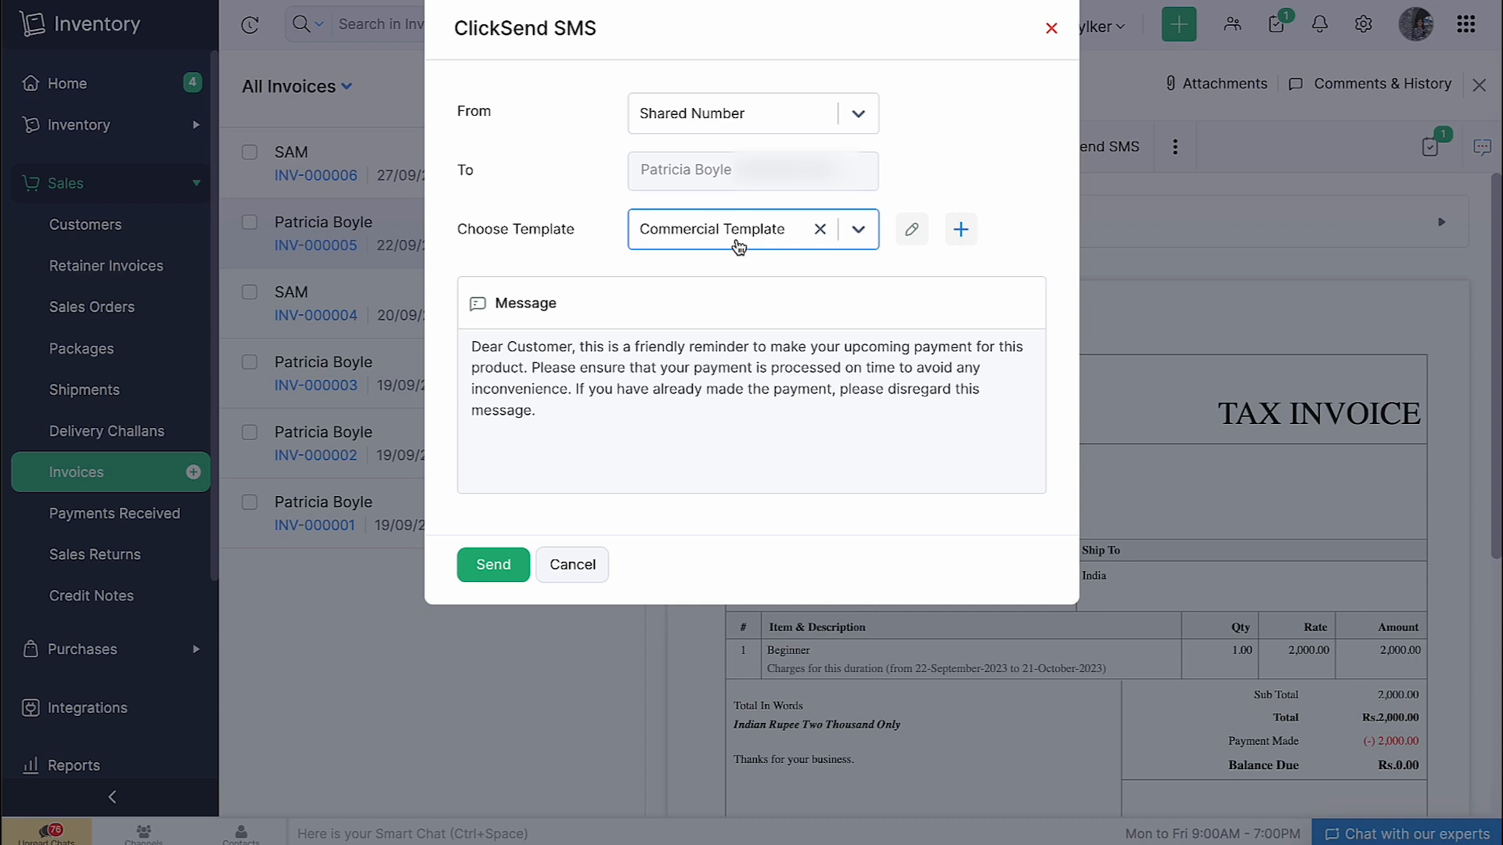
click(738, 247)
click(811, 288)
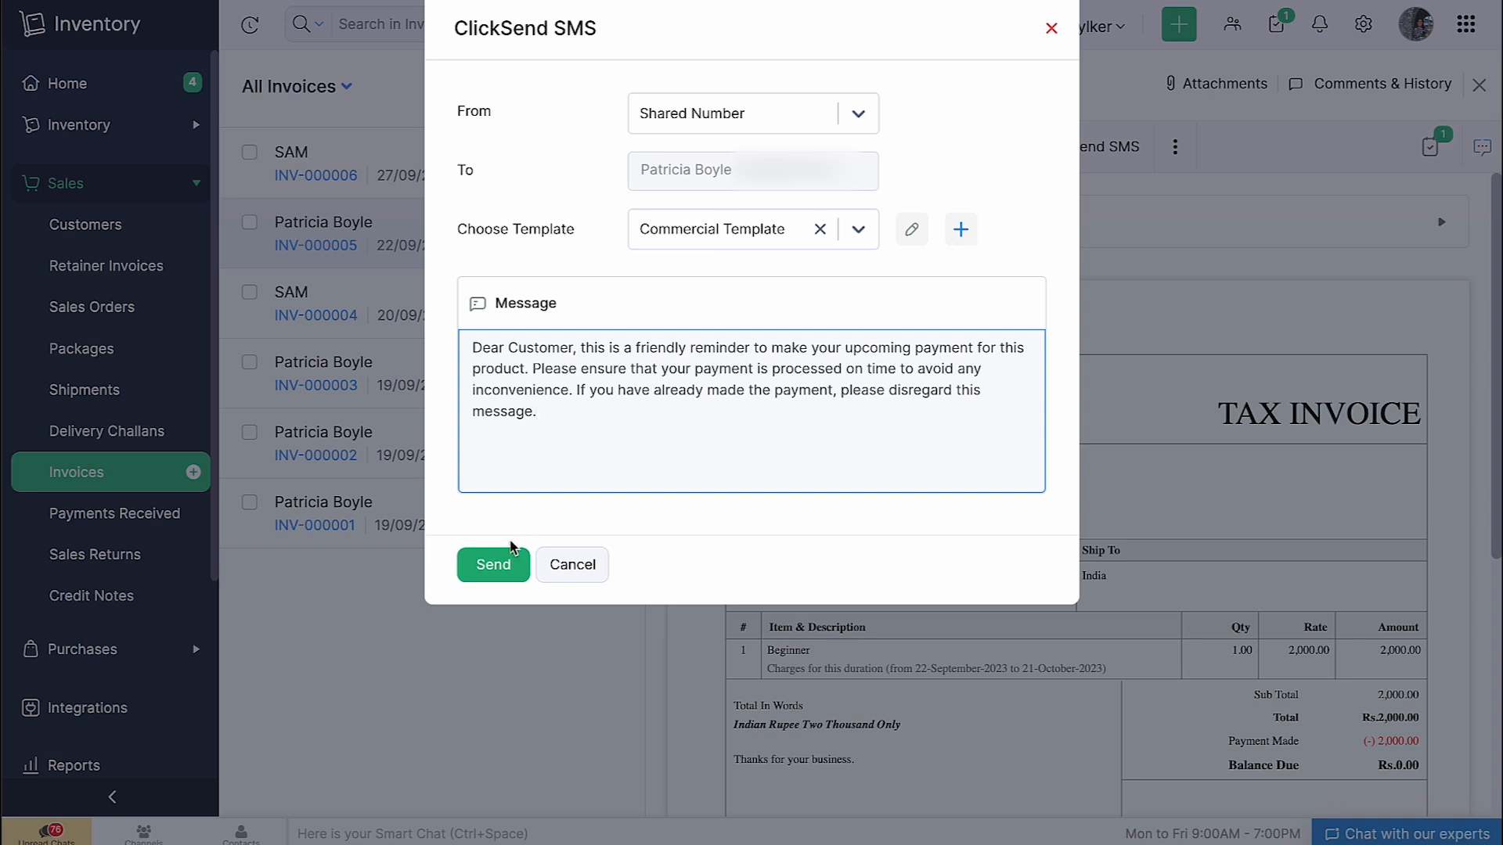
click(486, 576)
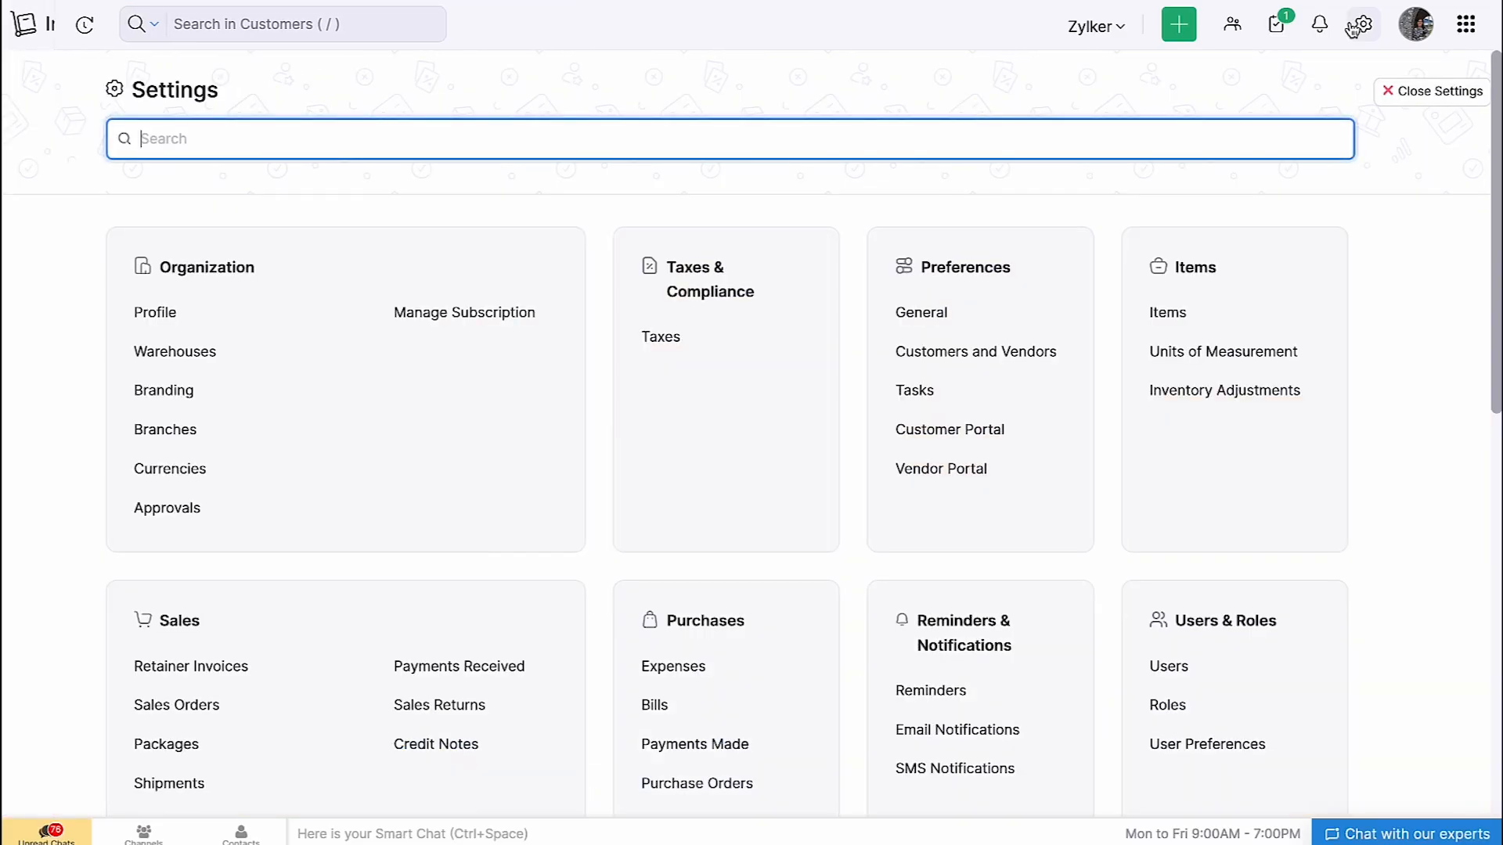
Step: Open the details of the ClickSend SMS extension among the installed marketplace extensions in the settings
scroll(1081, 292, down, 8)
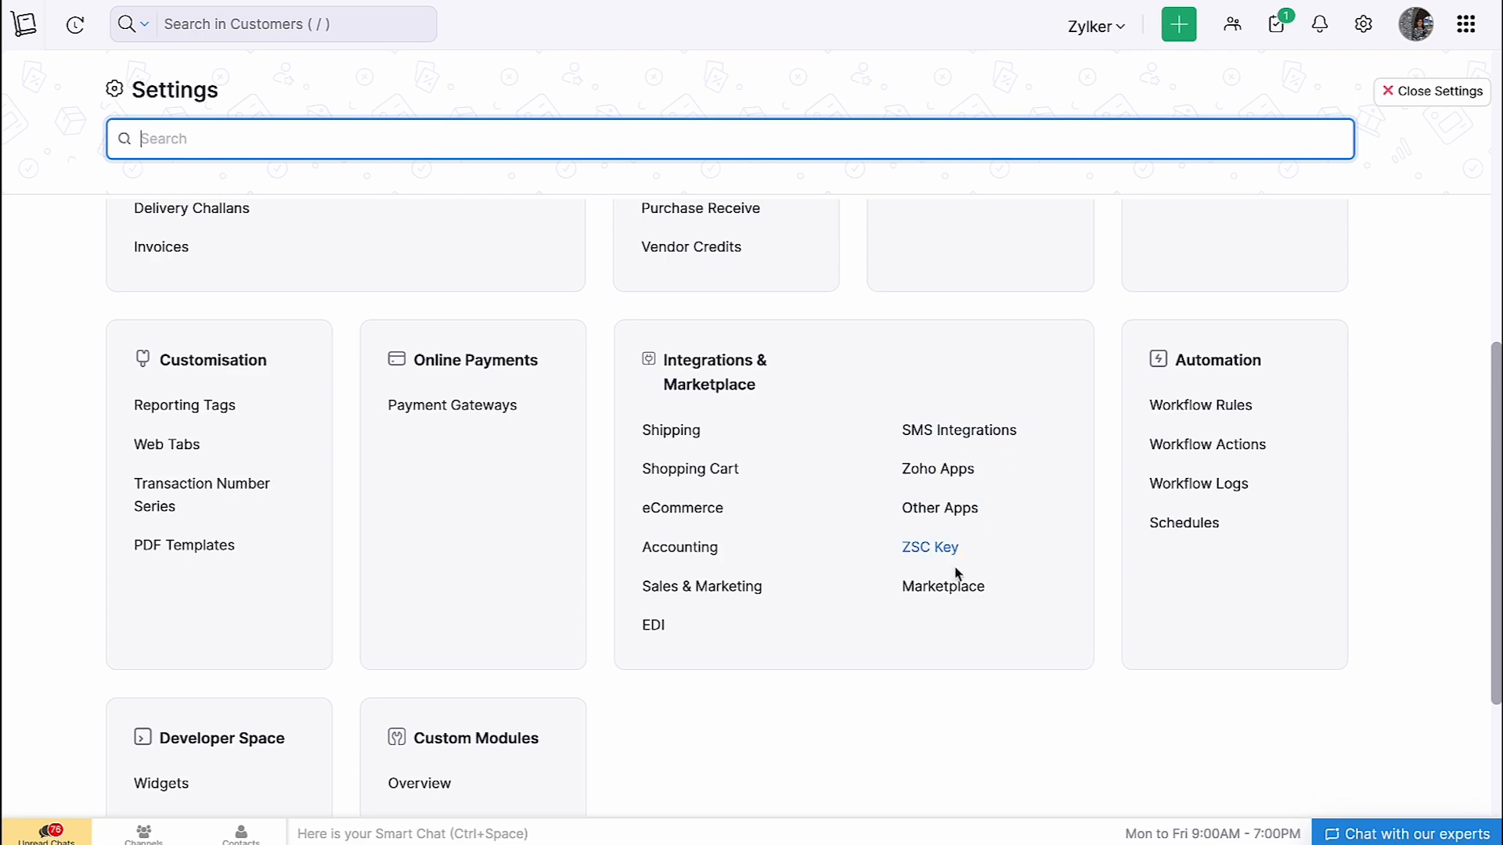
click(943, 588)
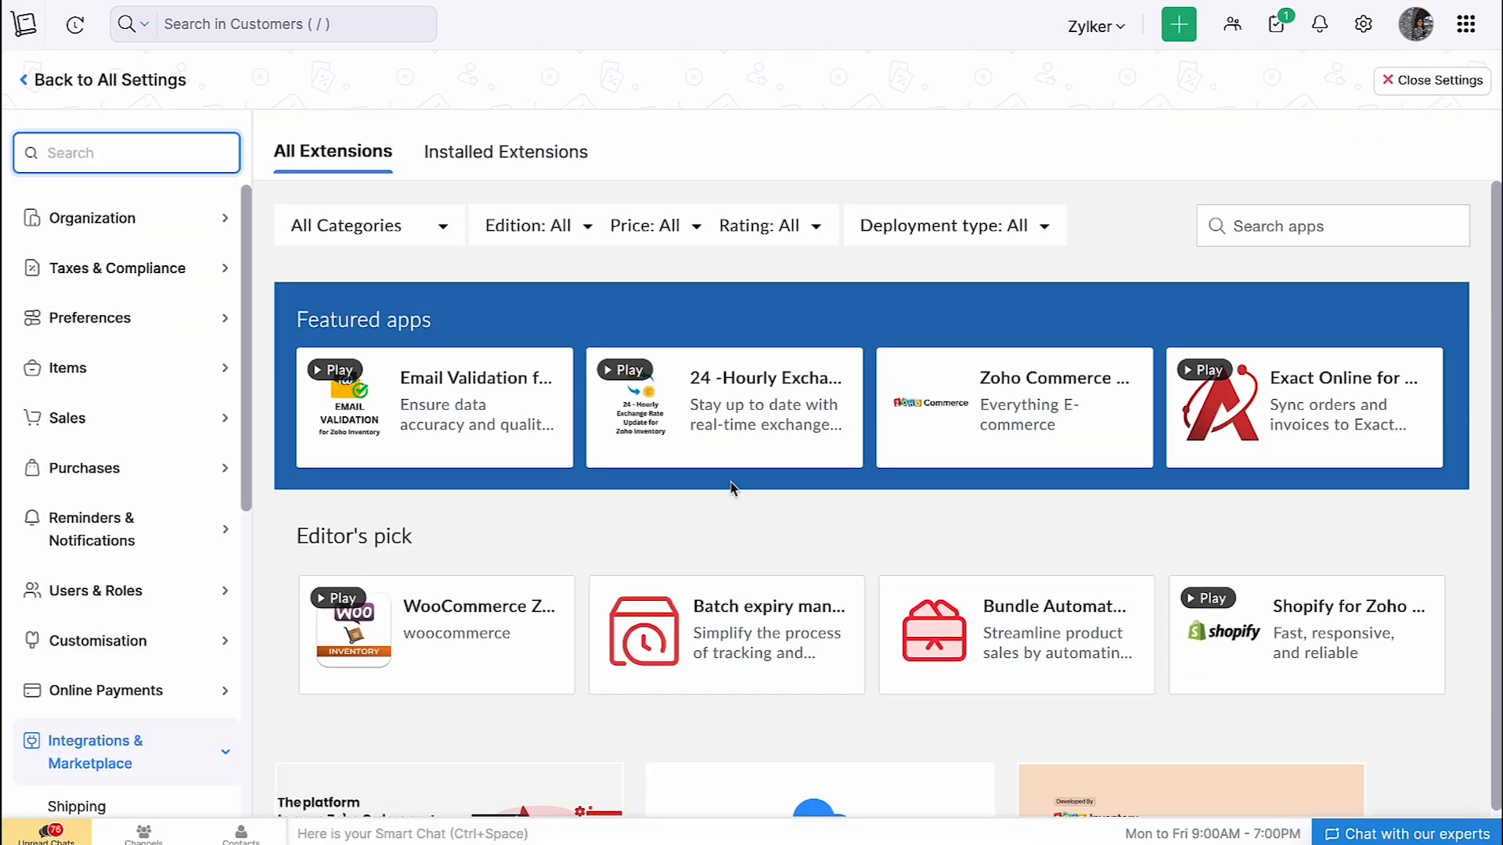
click(549, 179)
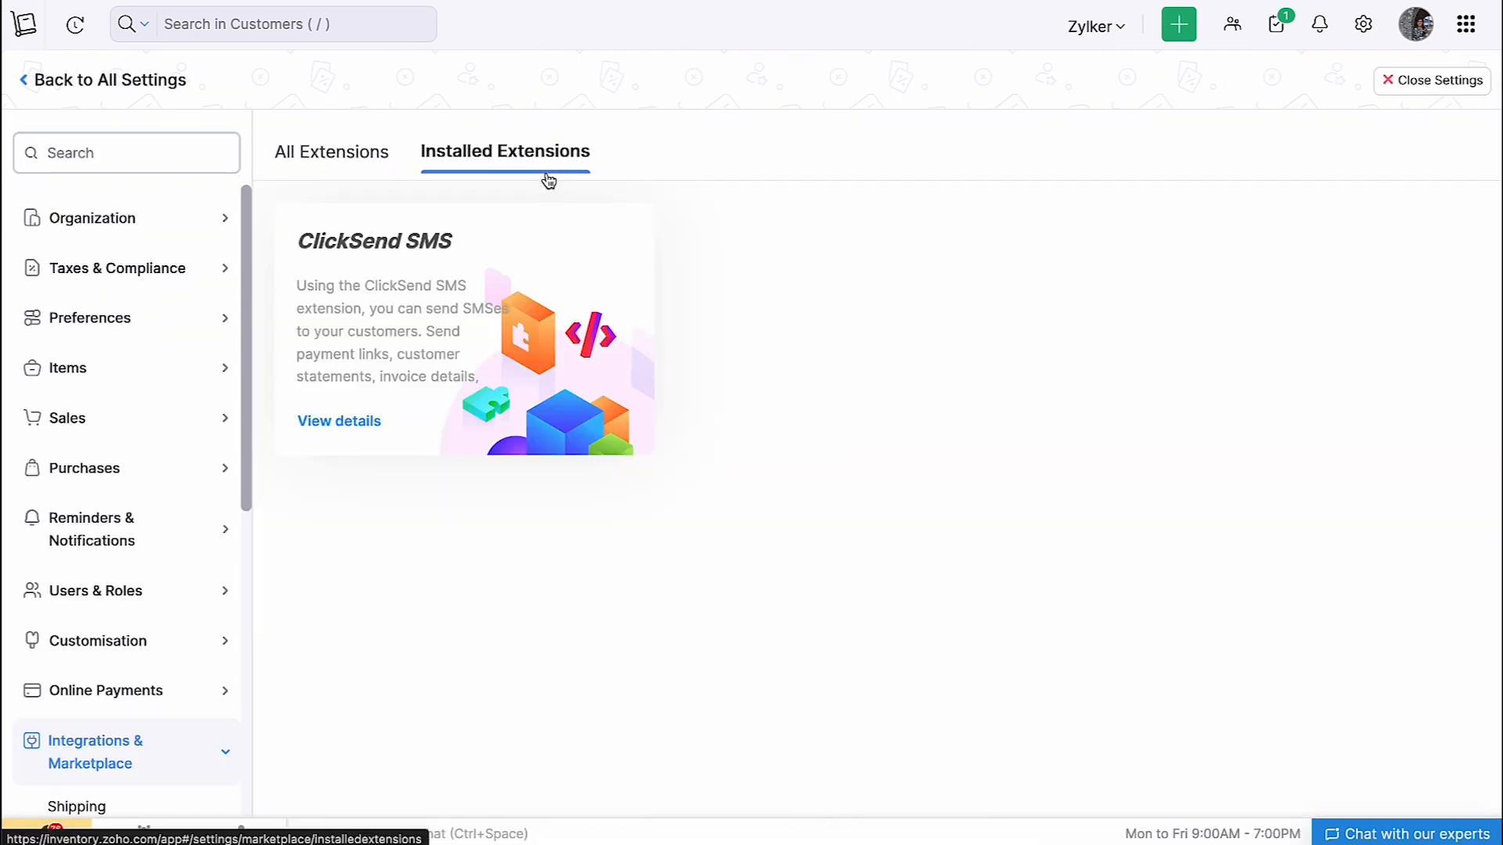
click(365, 434)
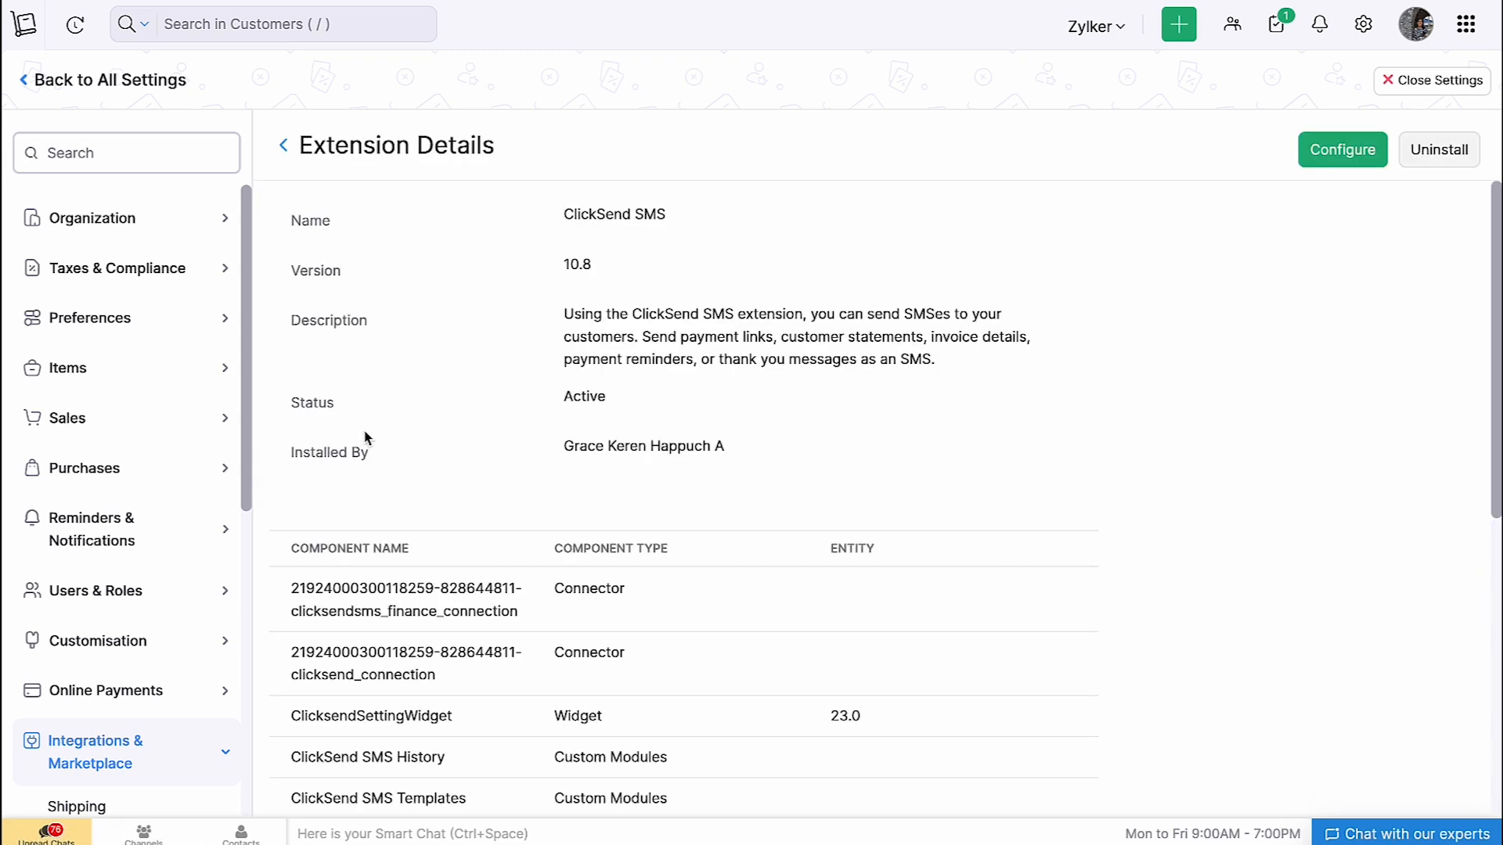